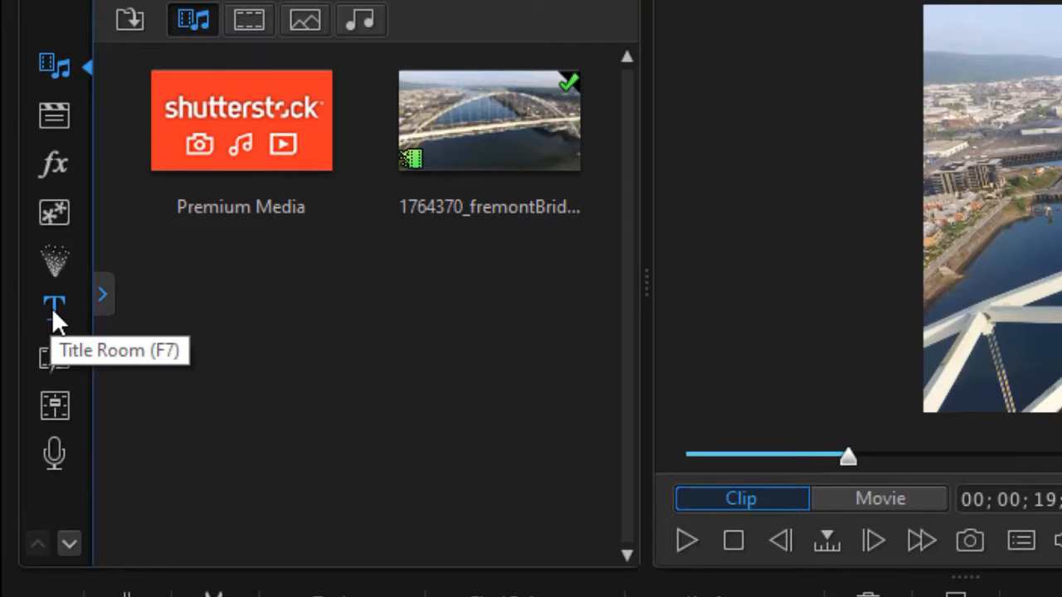
# - Open the Title Room and preview the Scroll Up credits template
pyautogui.click(51, 307)
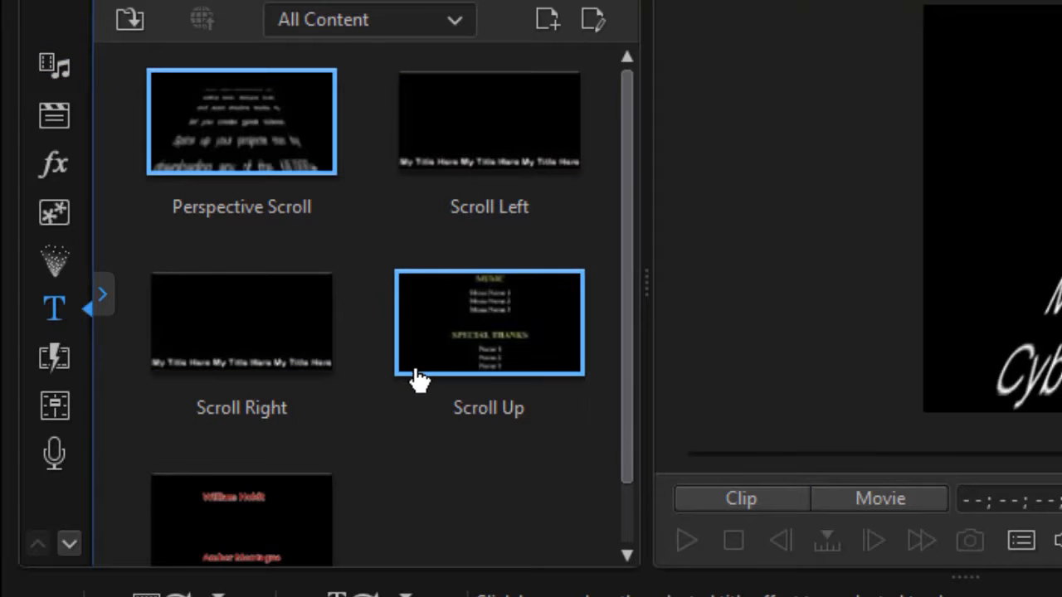
pyautogui.click(514, 347)
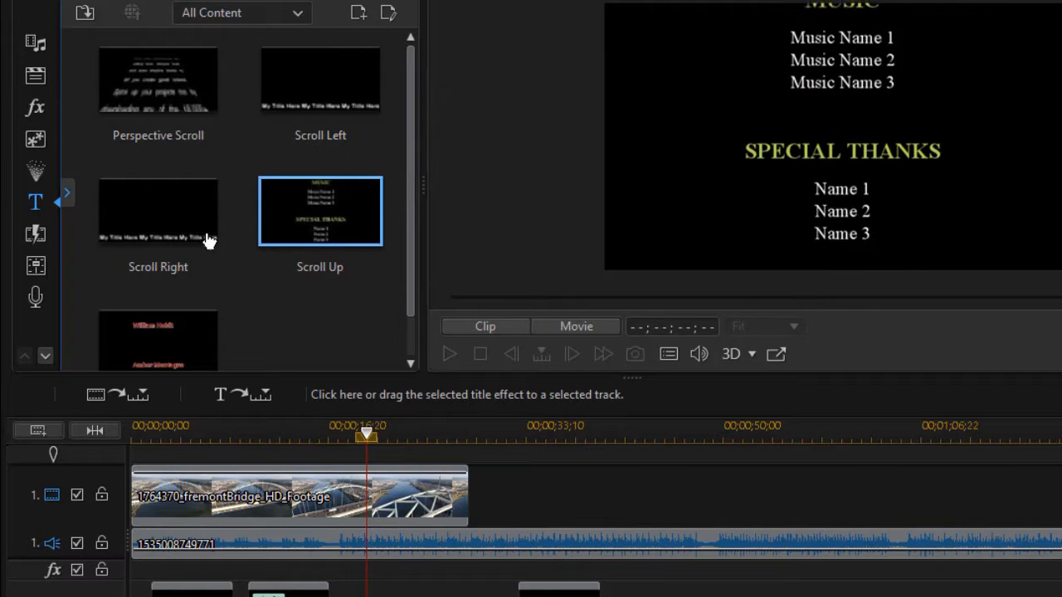
# - Switch the library back to the Media Room showing the Bridge_HD_Footage clip
pyautogui.click(33, 44)
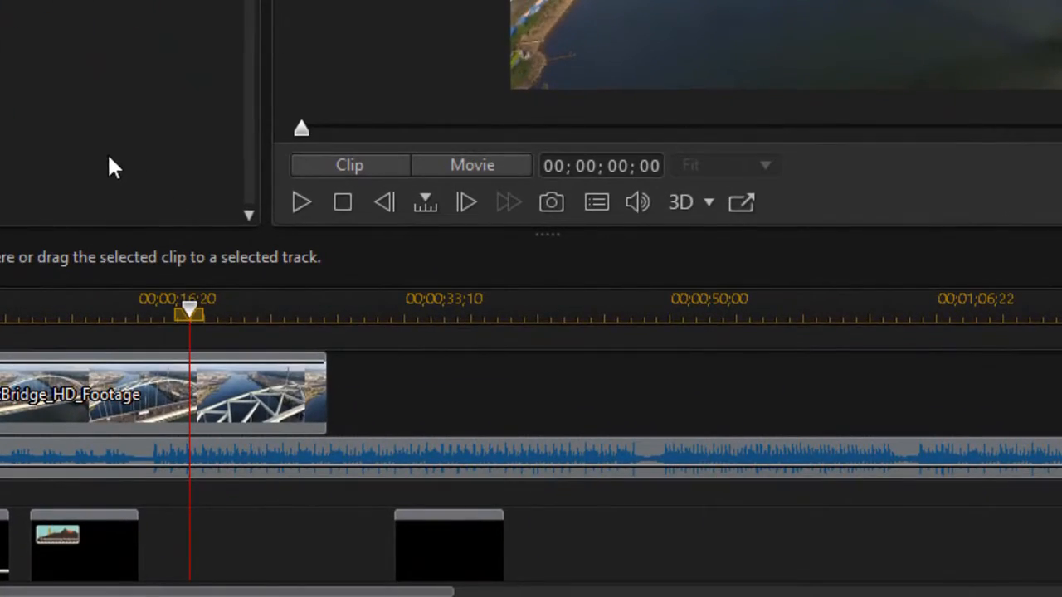
# - Start Automatic Music Beat Detection on the background music clip, dismissing the restricted audio warning
pyautogui.click(207, 459)
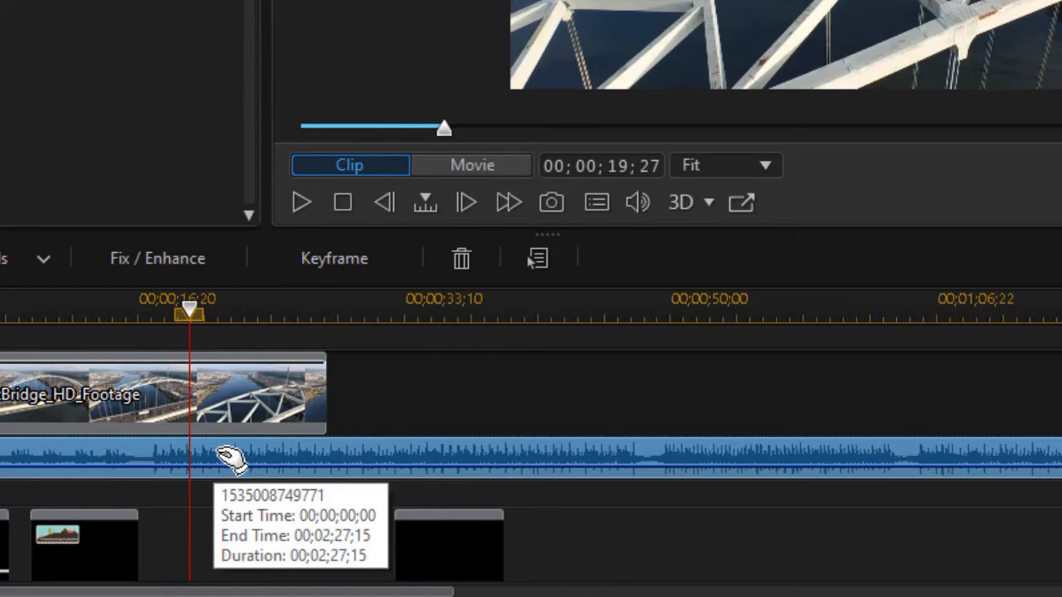
pyautogui.rightClick(229, 459)
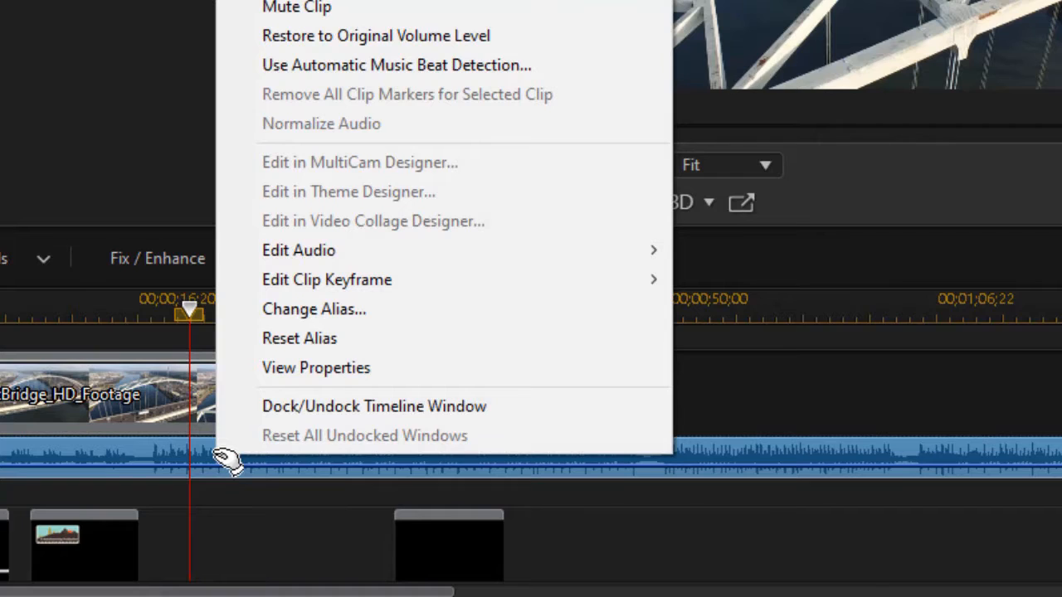
pyautogui.click(318, 73)
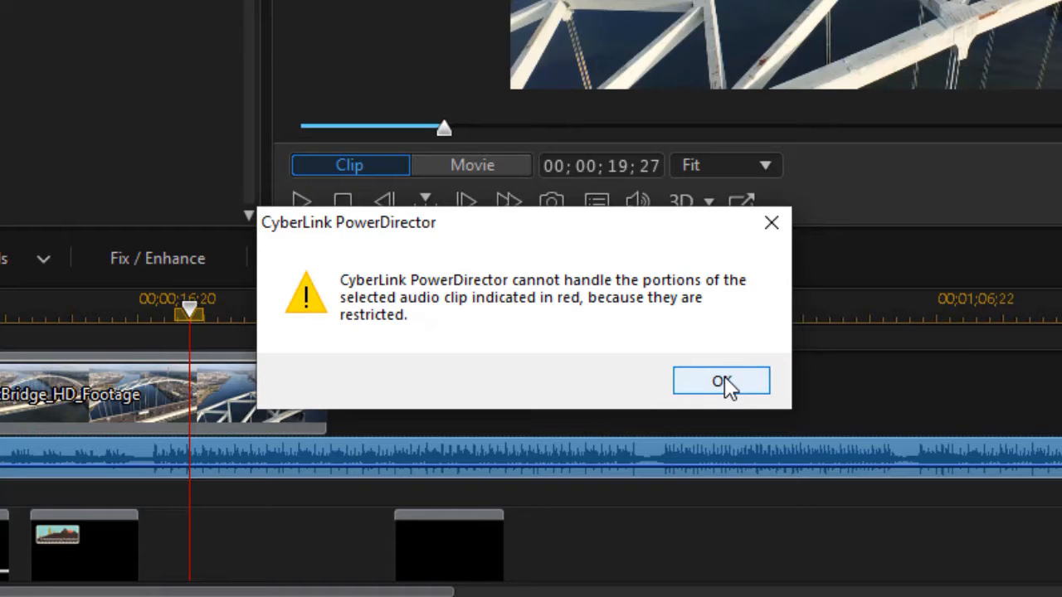
pyautogui.click(721, 382)
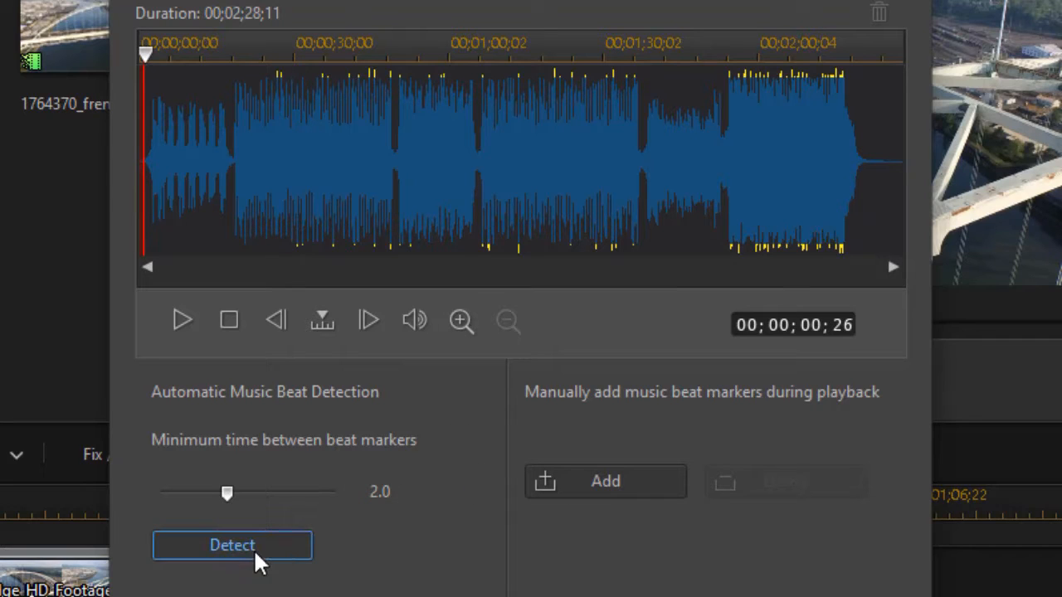
# - Play the music and add a beat marker with the M key on each beat
pyautogui.click(182, 323)
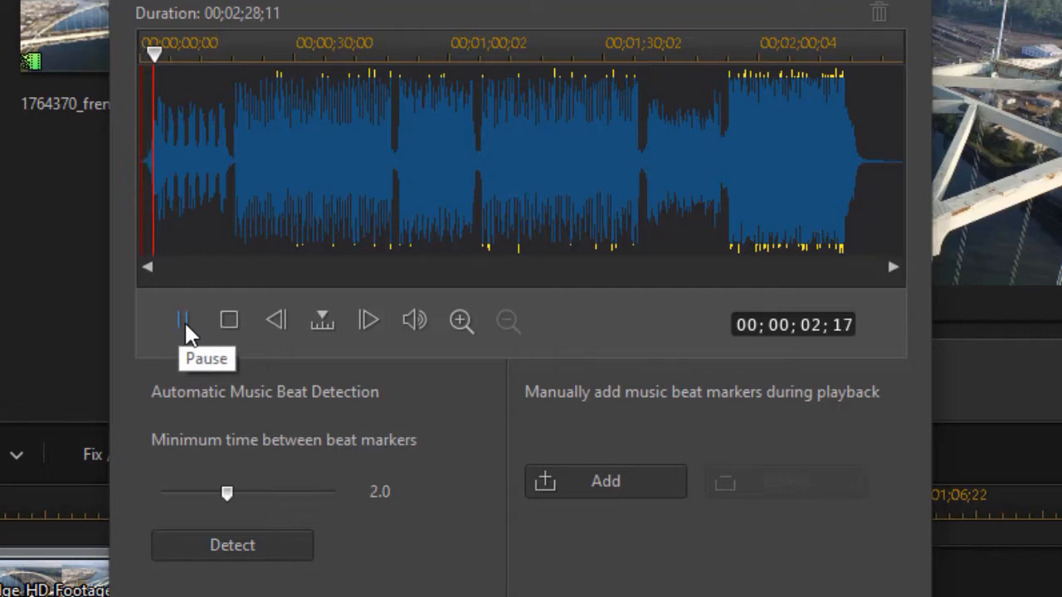
pyautogui.press('m')
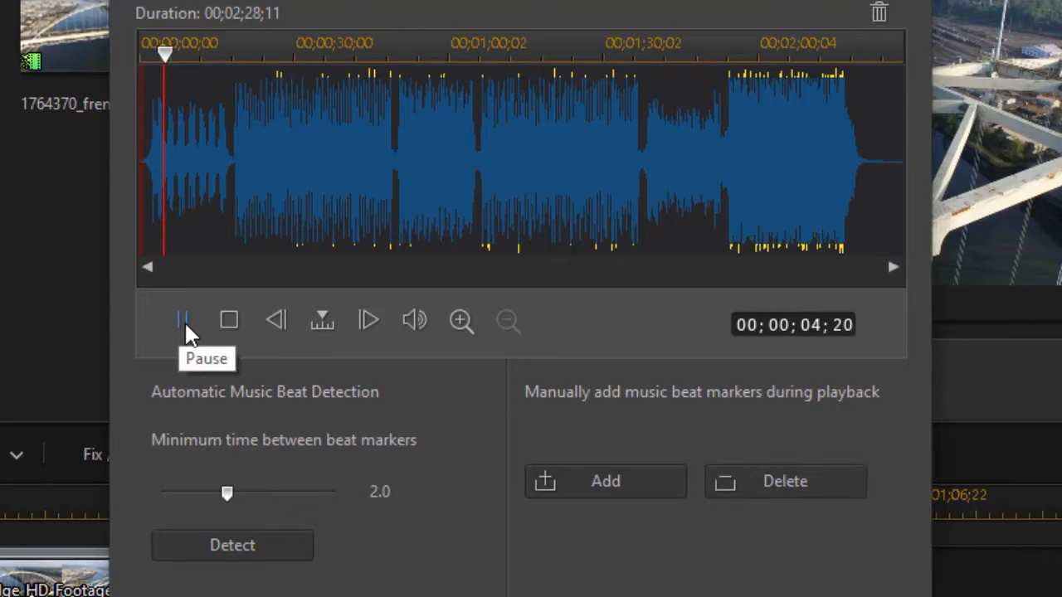
pyautogui.press('m')
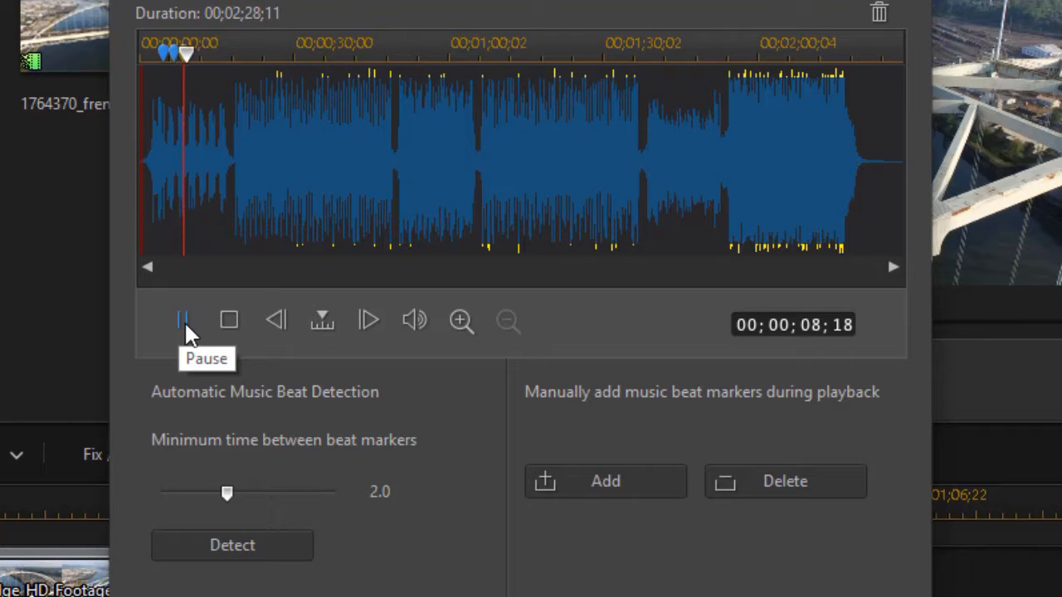
pyautogui.press('m')
pyautogui.press('m')
pyautogui.press('m')
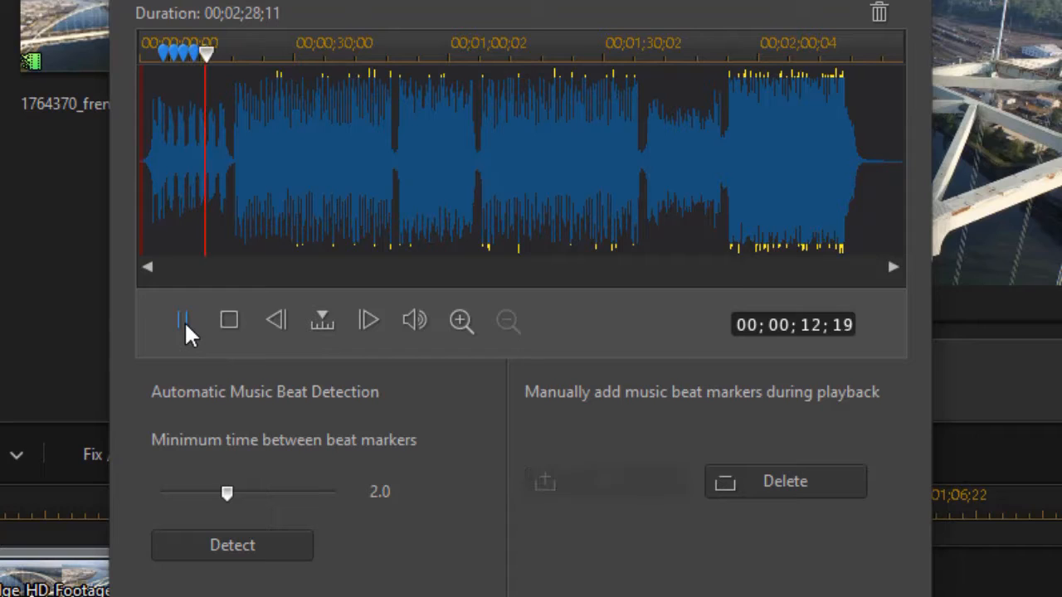
pyautogui.press('m')
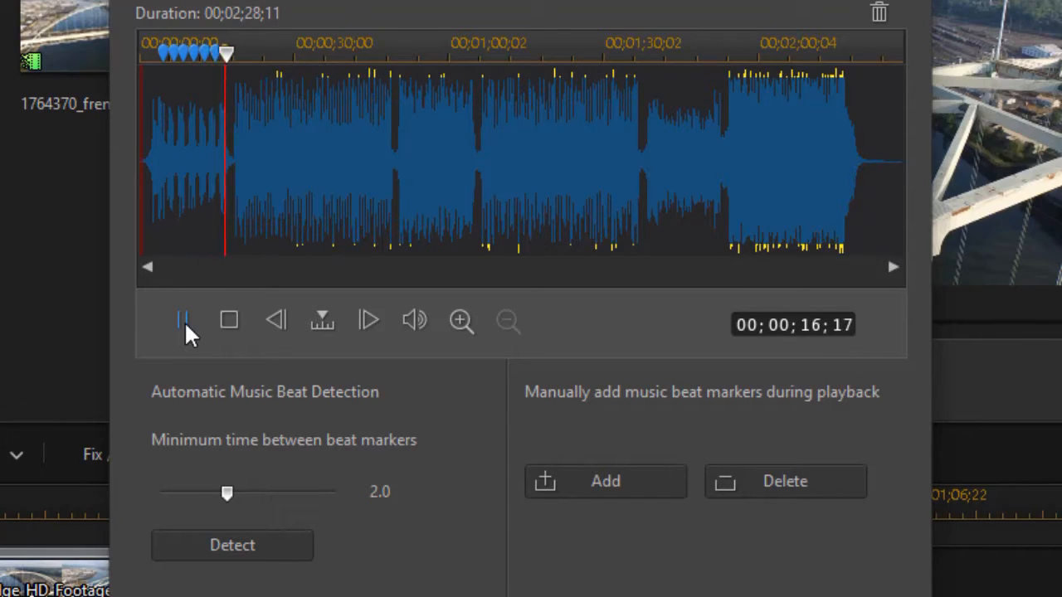
pyautogui.press('m')
pyautogui.press('m')
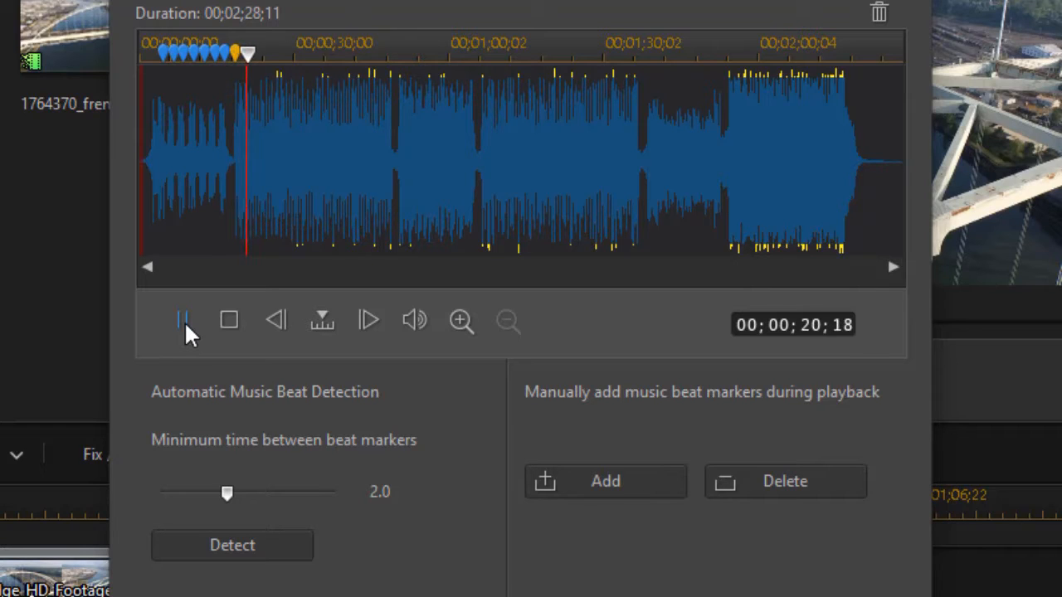
pyautogui.press('m')
pyautogui.press('m')
pyautogui.press('m')
pyautogui.press('m')
pyautogui.press('m')
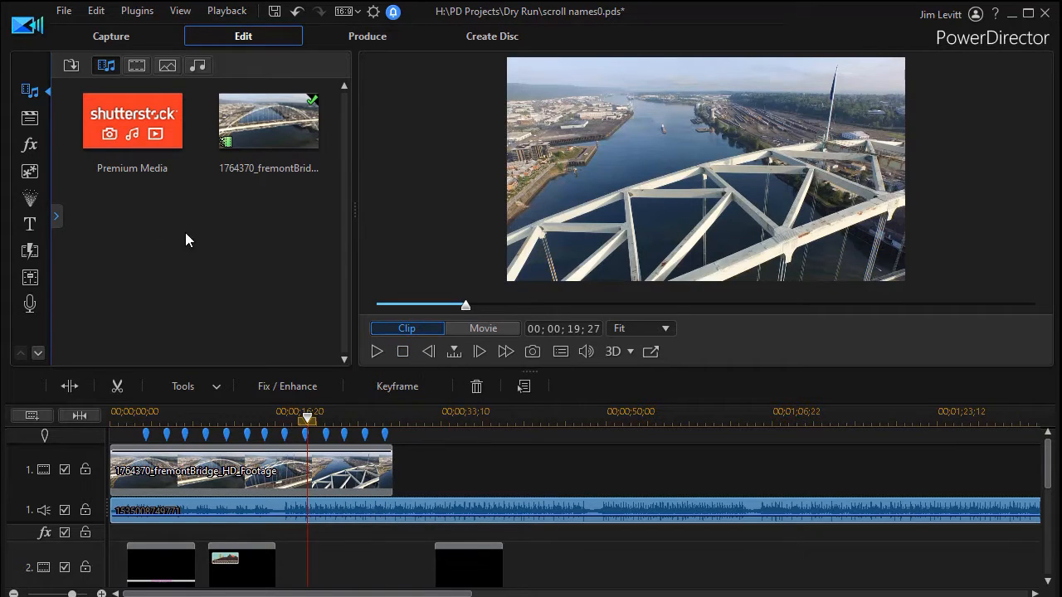
# - Show All Content title templates and place the Default title on video track 2 at 00;00;17;20
pyautogui.click(29, 226)
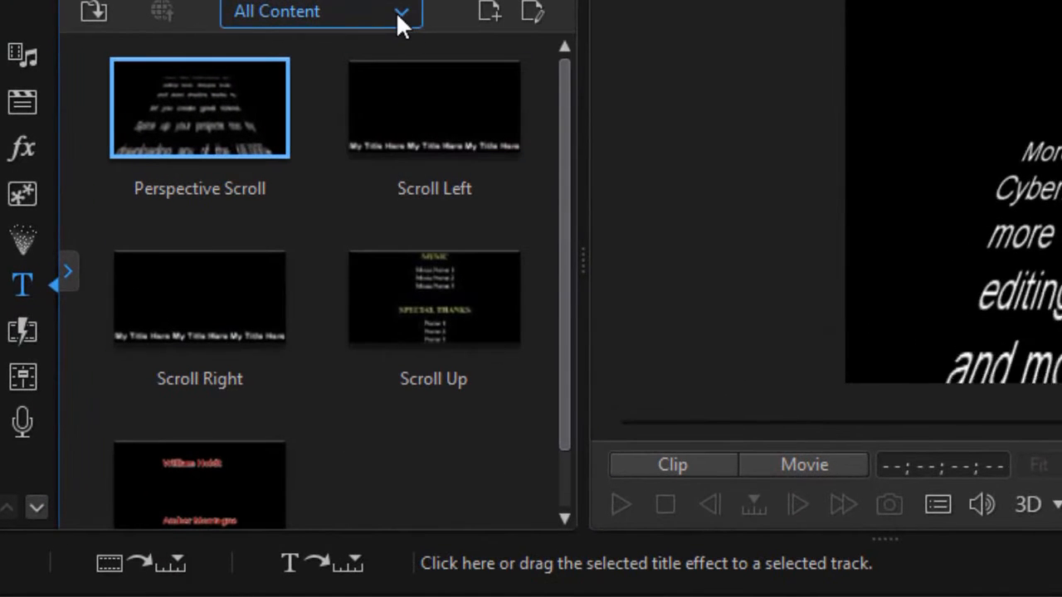
pyautogui.click(398, 12)
pyautogui.click(324, 45)
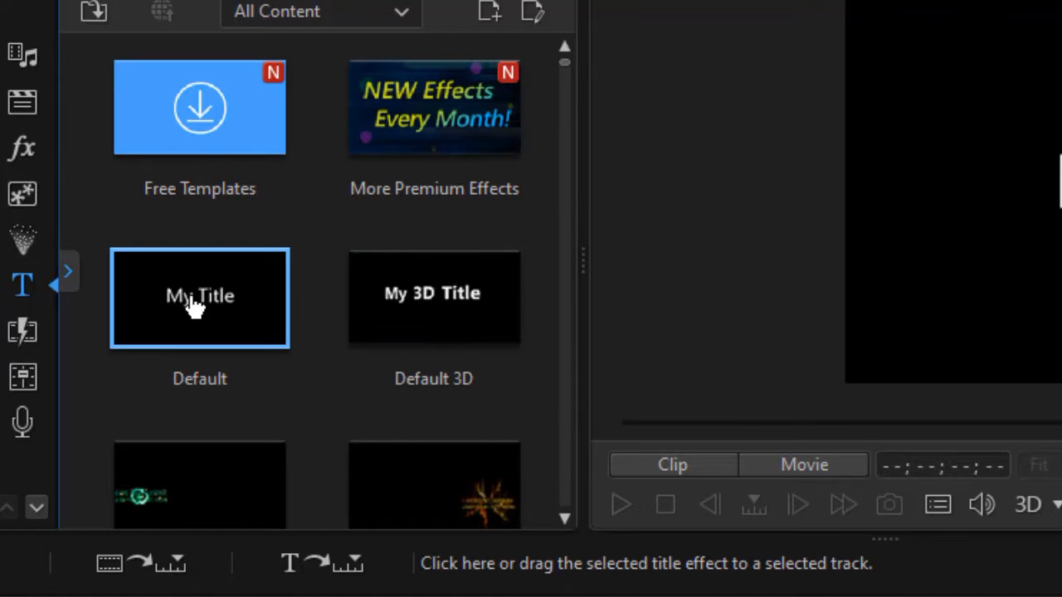
pyautogui.moveTo(192, 307)
pyautogui.mouseDown()
pyautogui.moveTo(225, 297)
pyautogui.moveTo(240, 316)
pyautogui.moveTo(208, 314)
pyautogui.moveTo(187, 299)
pyautogui.mouseUp()
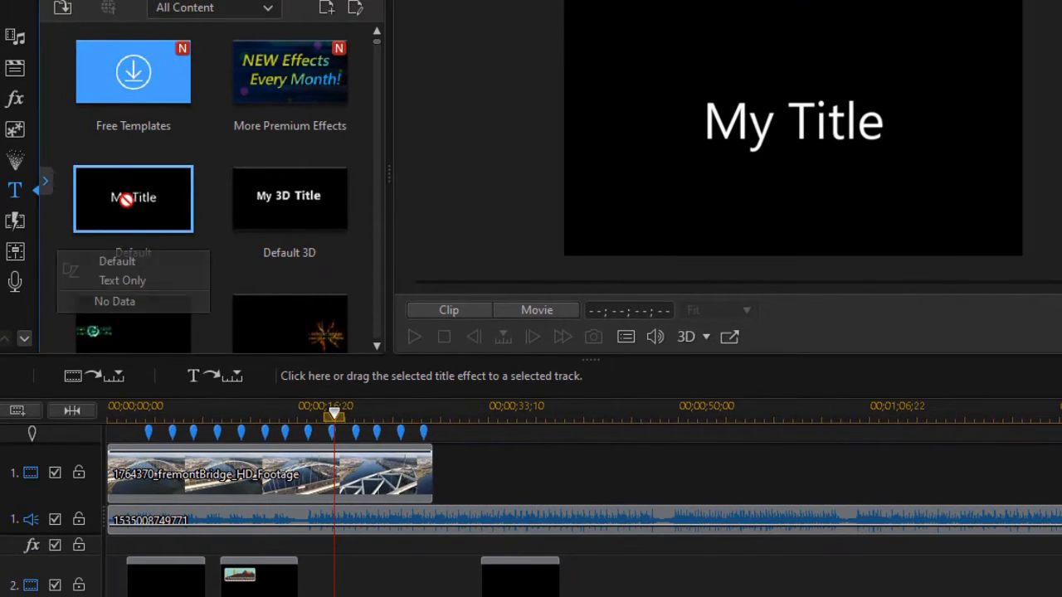
pyautogui.moveTo(125, 200); pyautogui.dragTo(309, 580)
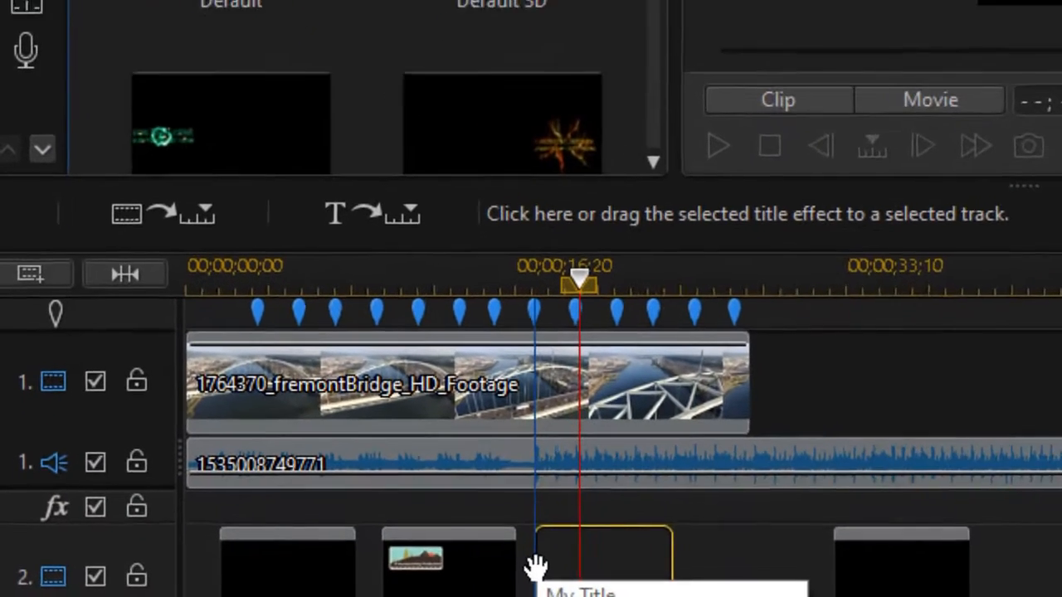
pyautogui.moveTo(535, 568); pyautogui.dragTo(574, 567)
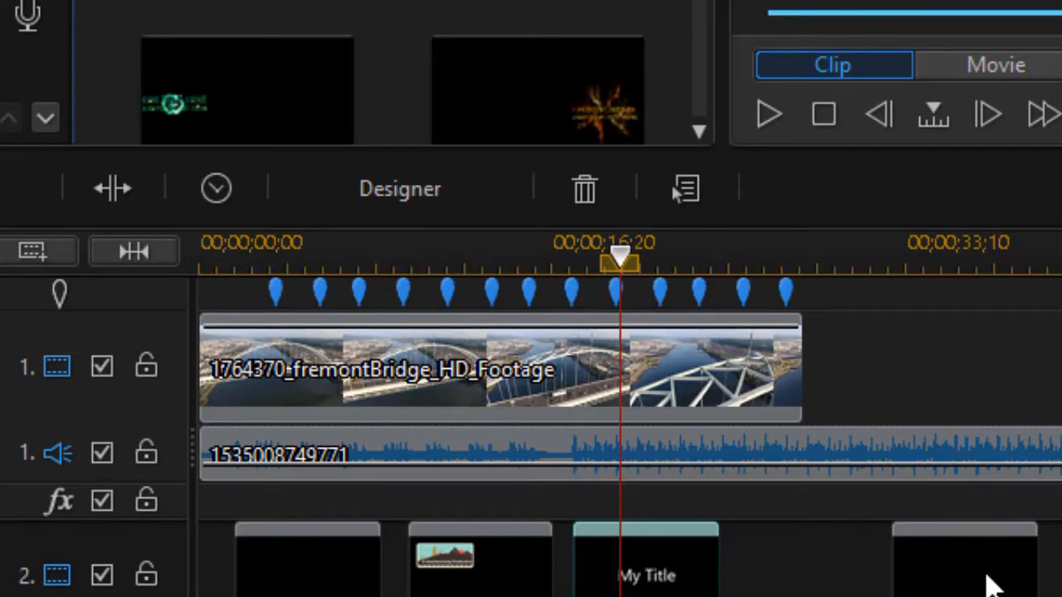
pyautogui.scroll(-2, 689, 585)
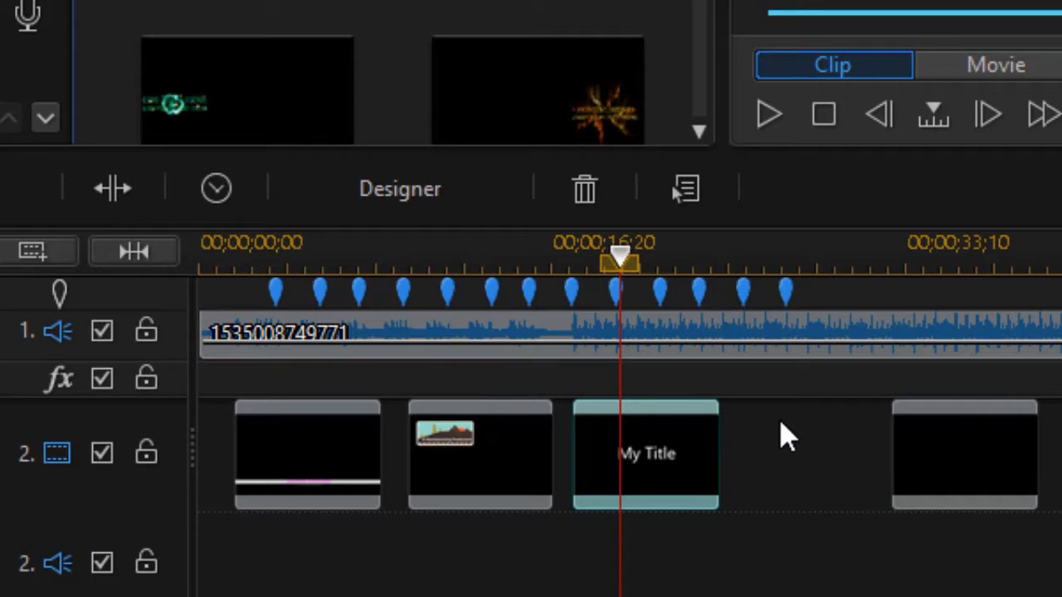
# - Remove My Title leaving its gap, slide the name-credits title into it, and enlarge the preview
pyautogui.press('Delete')
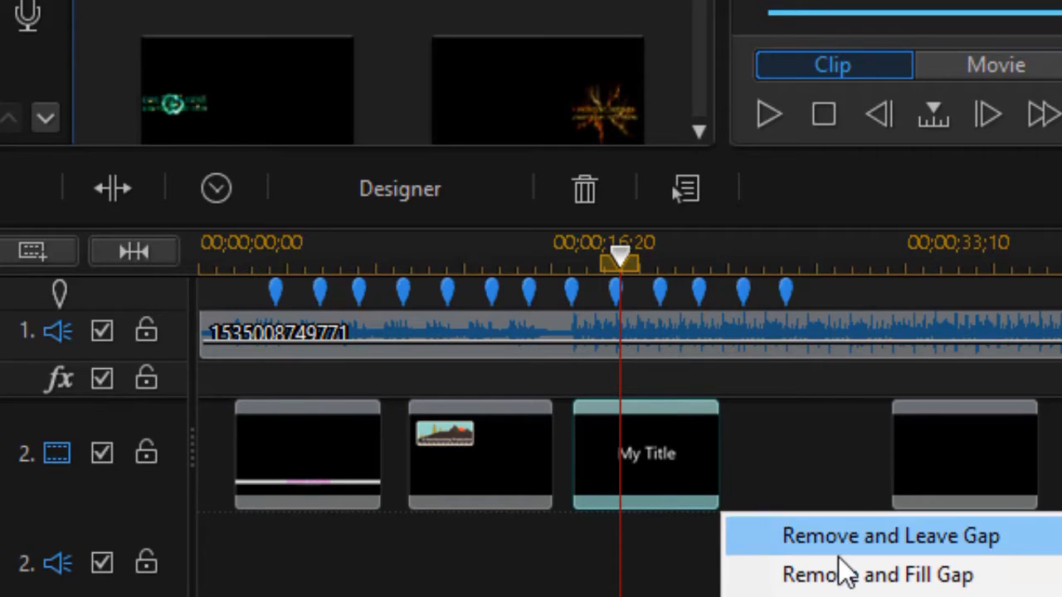
pyautogui.click(842, 538)
pyautogui.moveTo(959, 481); pyautogui.dragTo(631, 448)
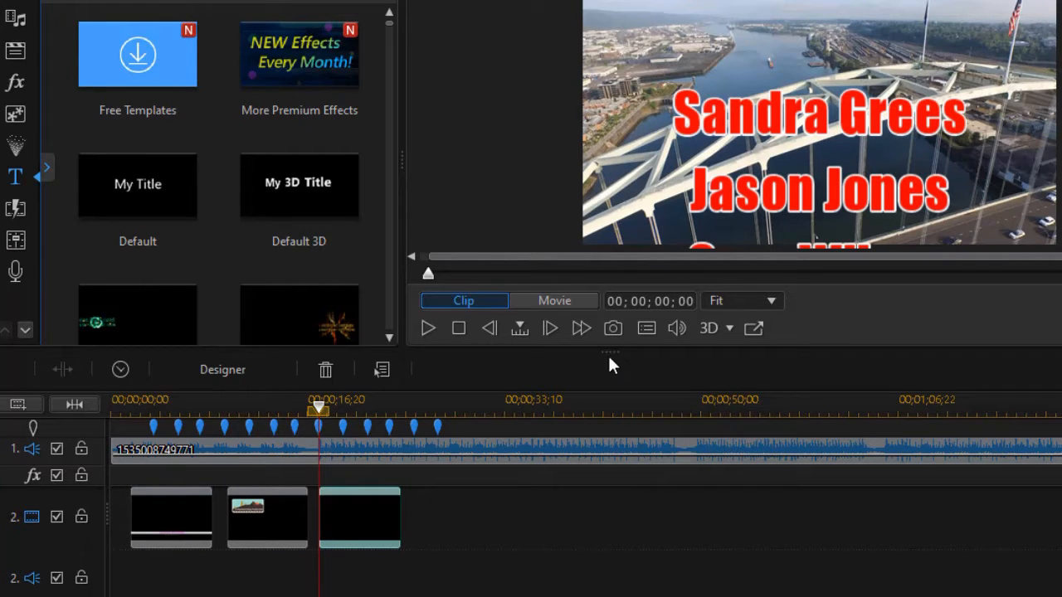
pyautogui.moveTo(606, 351); pyautogui.dragTo(607, 379)
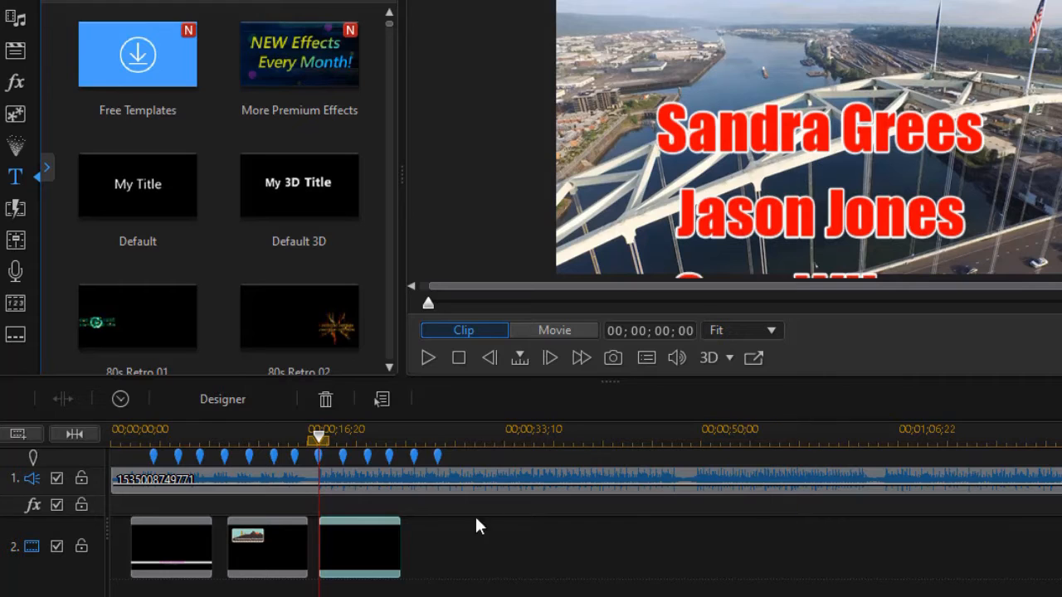
pyautogui.scroll(-1, 369, 558)
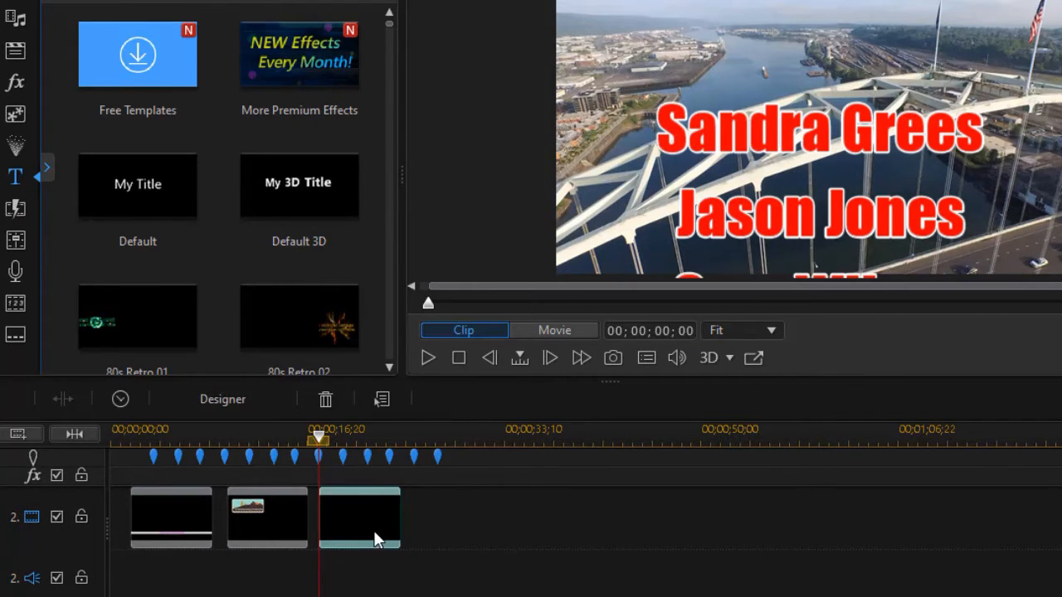
# - Open the name-credits title in Title Designer and select all its text
pyautogui.doubleClick(373, 533)
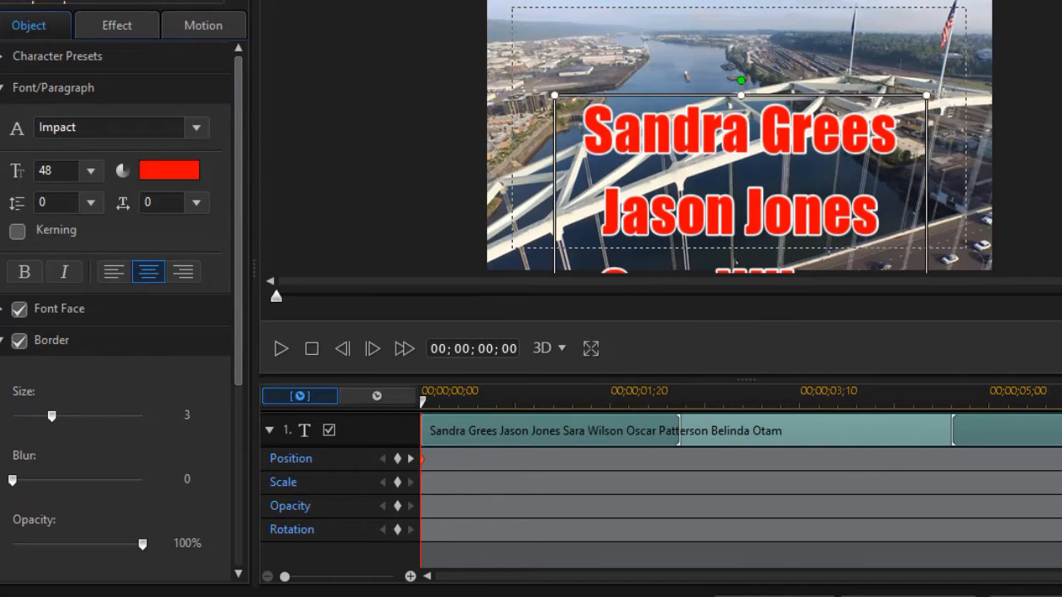
pyautogui.scroll(-3, 739, 137)
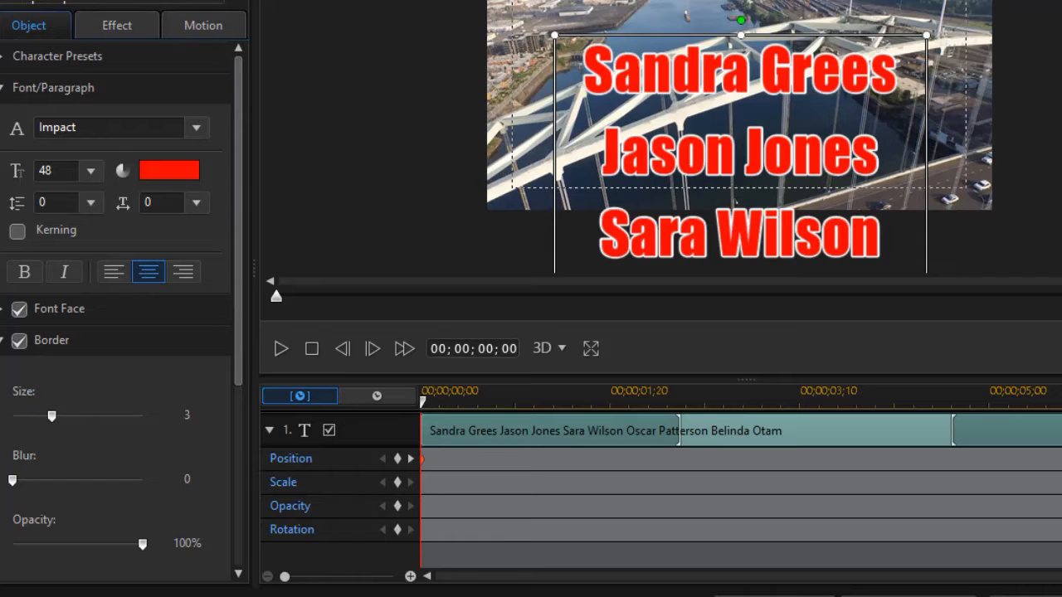
pyautogui.scroll(-4, 739, 137)
pyautogui.scroll(5, 739, 136)
pyautogui.click(681, 75)
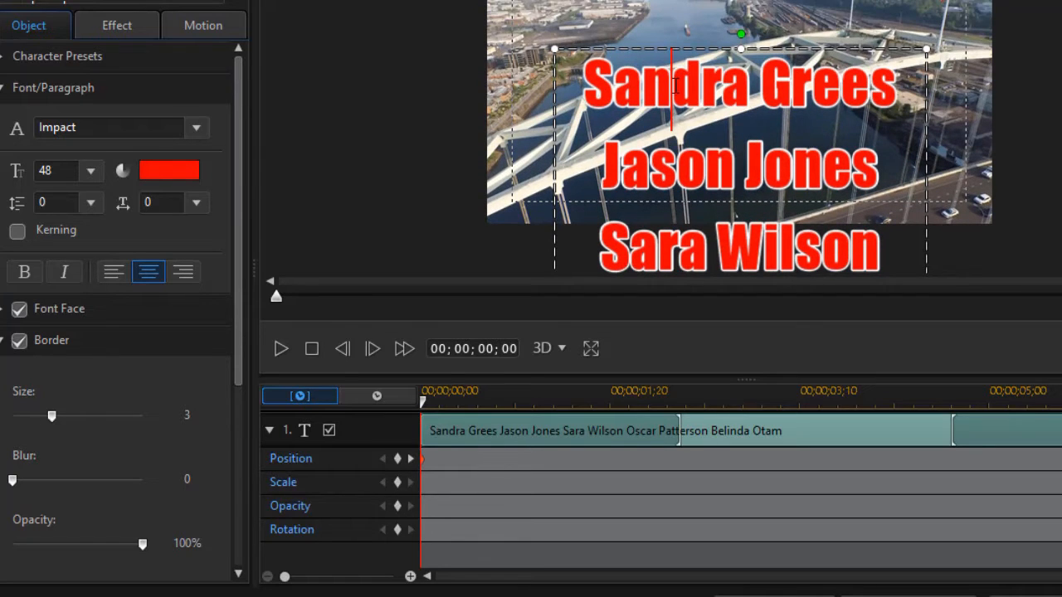
pyautogui.hotkey('ctrl', 'a')
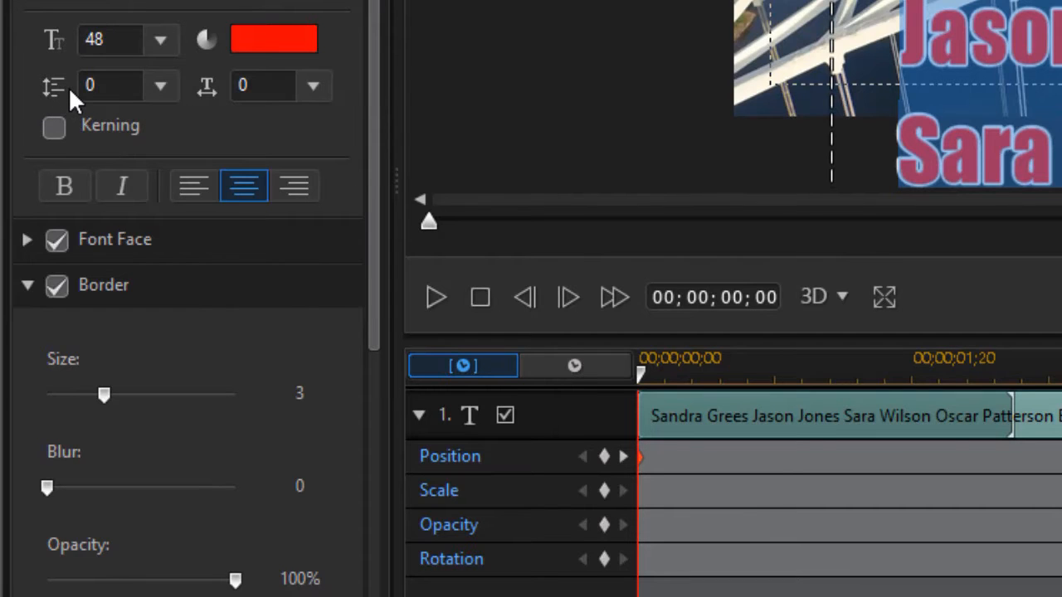
# - Set the line spacing to 90 and scroll the preview to check the spacing
pyautogui.click(160, 85)
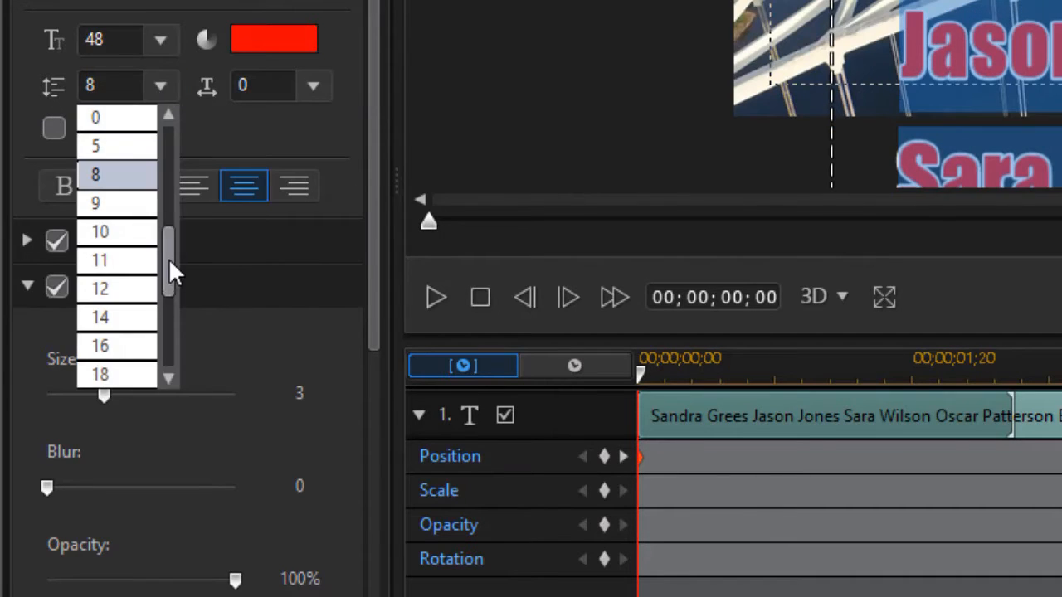
pyautogui.moveTo(169, 264); pyautogui.dragTo(163, 380)
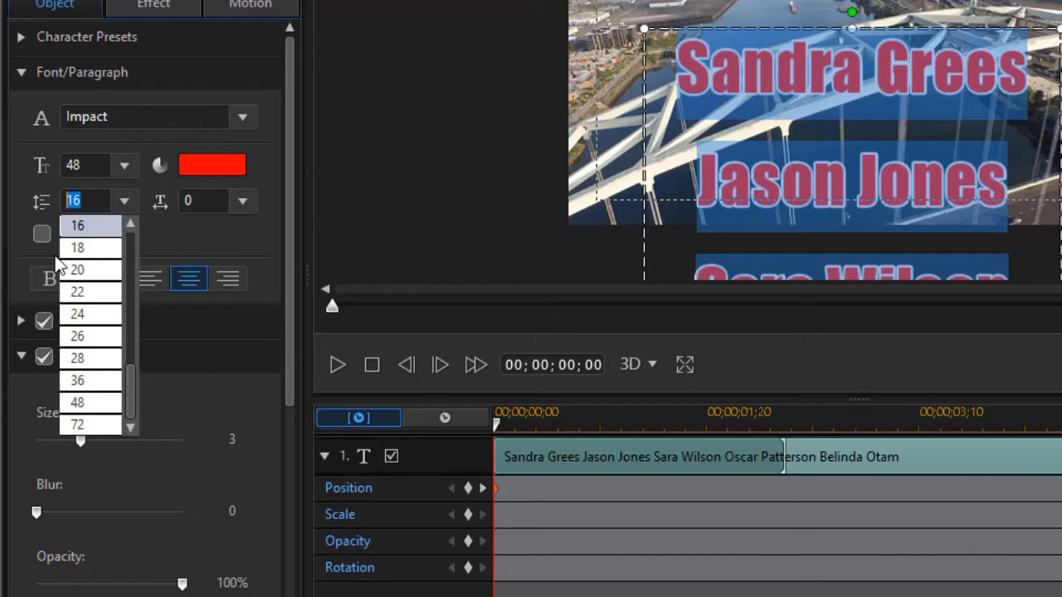
pyautogui.write('90')
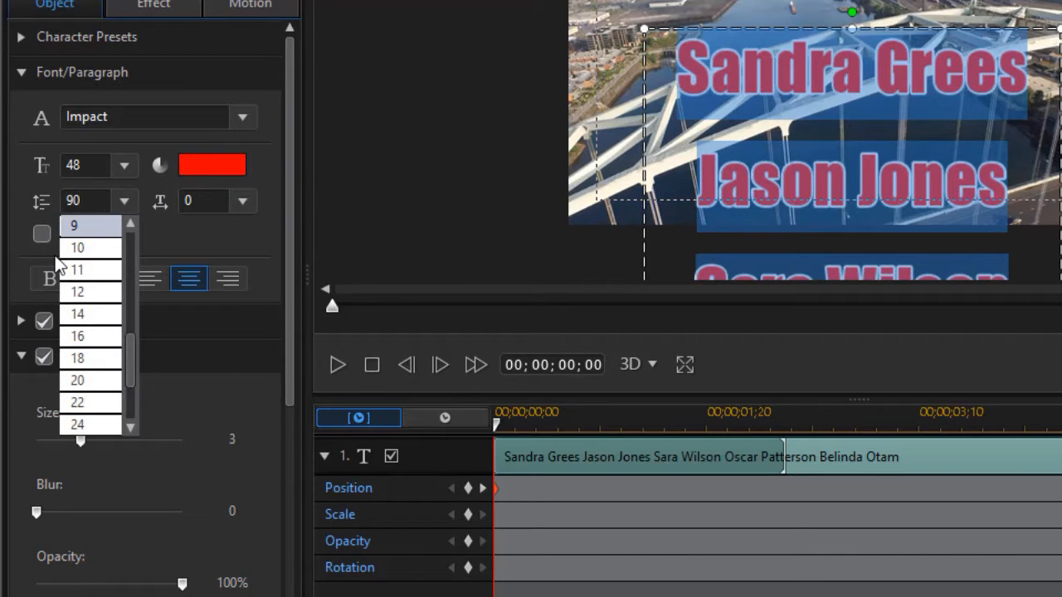
pyautogui.press('Return')
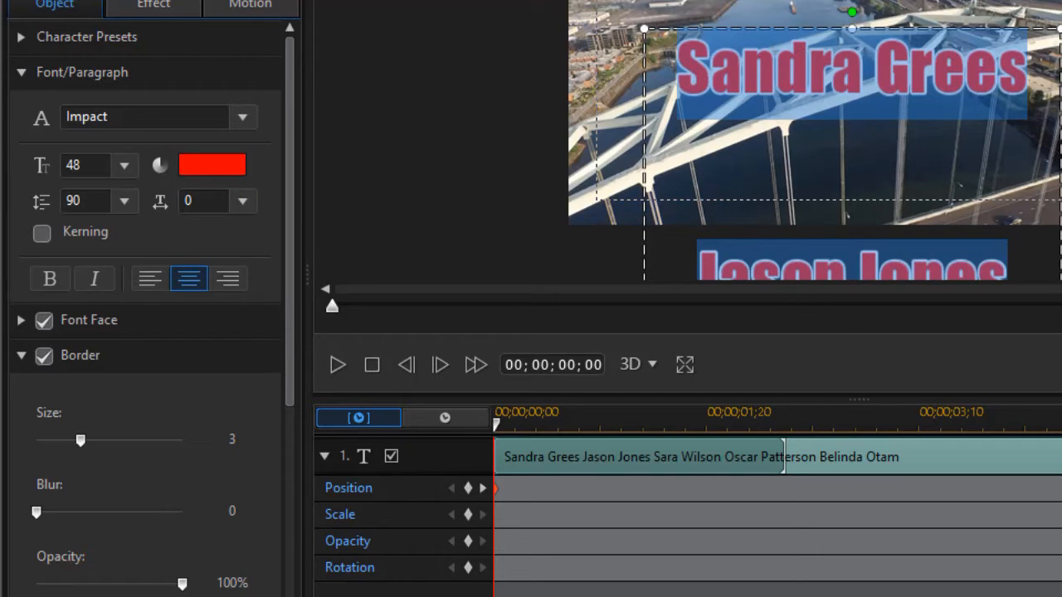
pyautogui.scroll(-10, 846, 166)
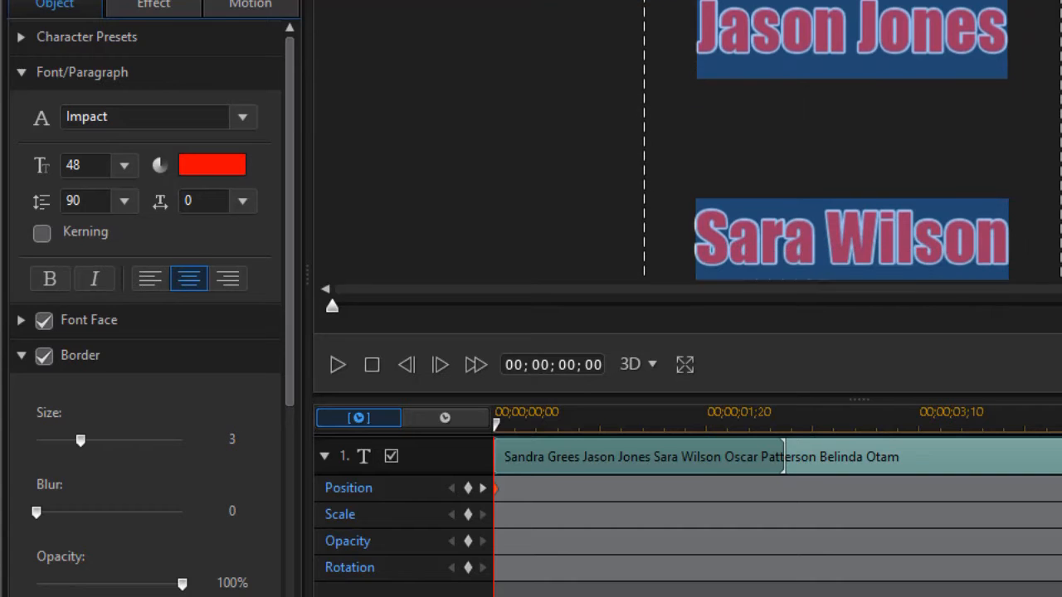
pyautogui.scroll(-10, 852, 141)
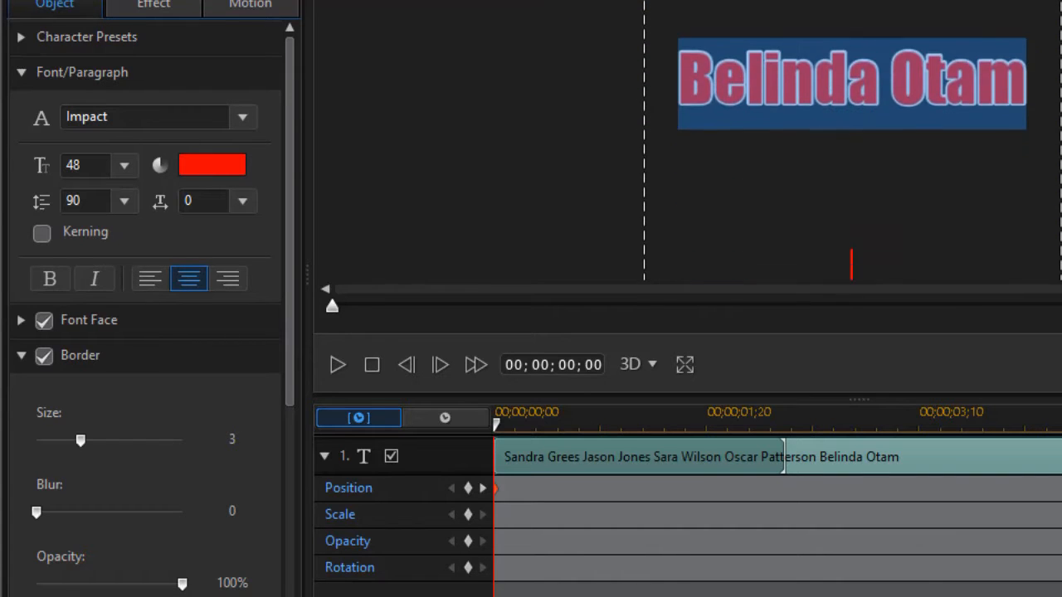
pyautogui.scroll(15, 852, 141)
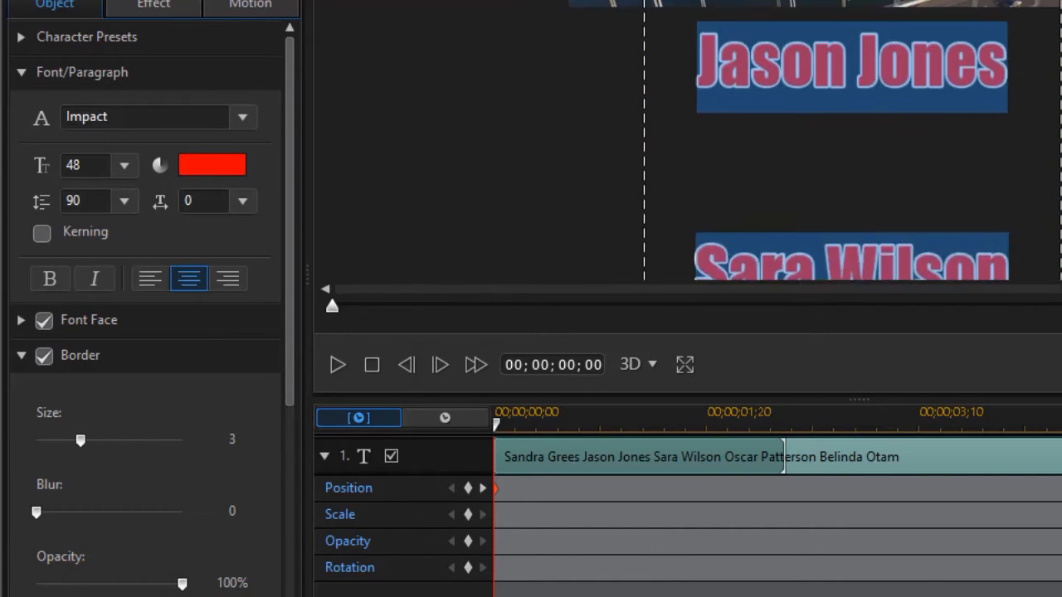
pyautogui.scroll(3, 813, 141)
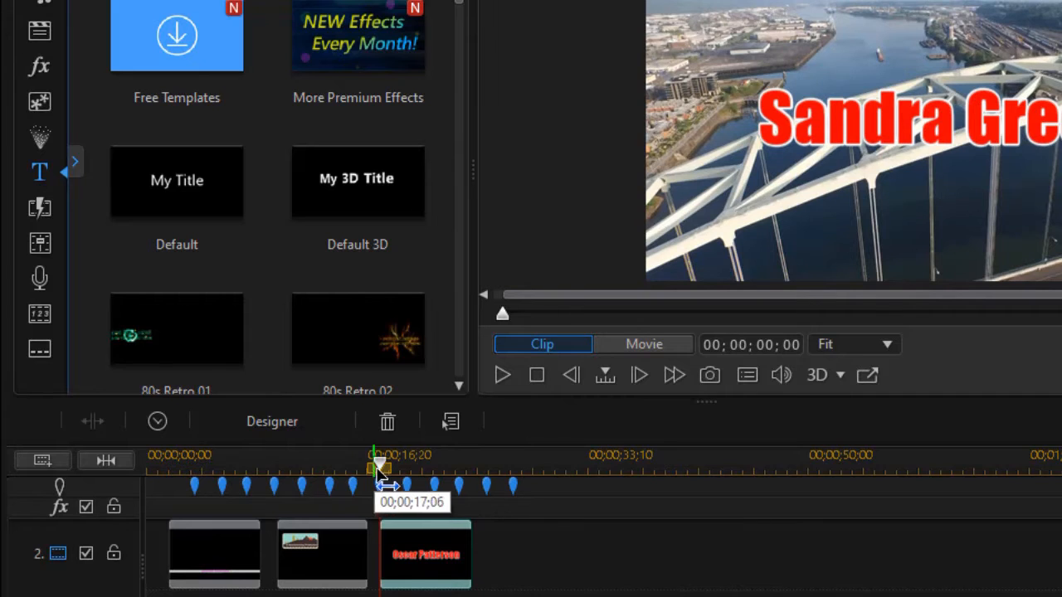
# - Move the playhead back to about 14 seconds and play the whole movie to review the credits
pyautogui.moveTo(387, 483); pyautogui.dragTo(352, 471)
pyautogui.click(353, 552)
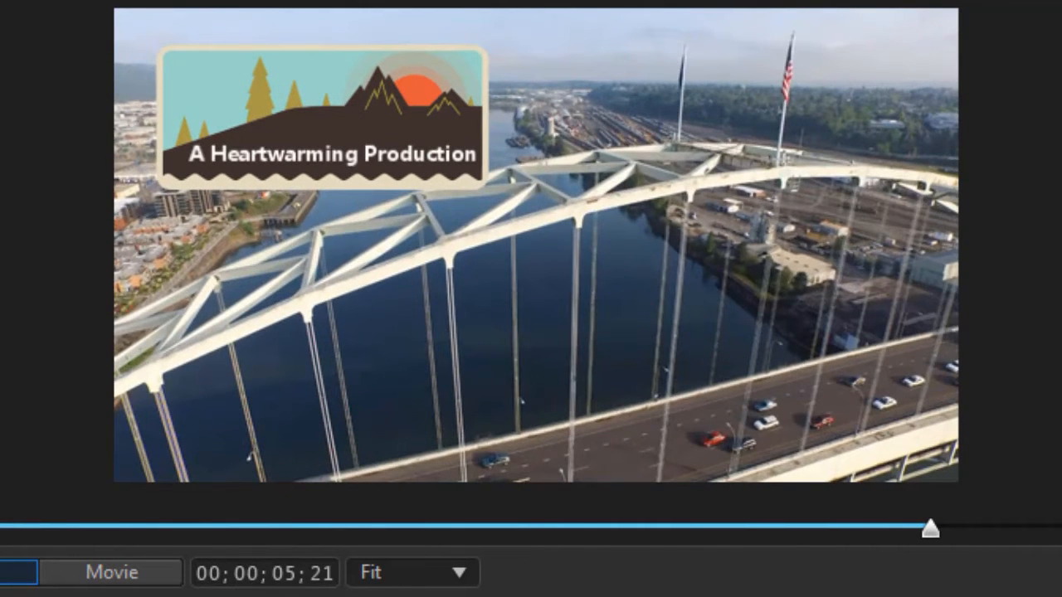
pyautogui.click(111, 573)
pyautogui.press('space')
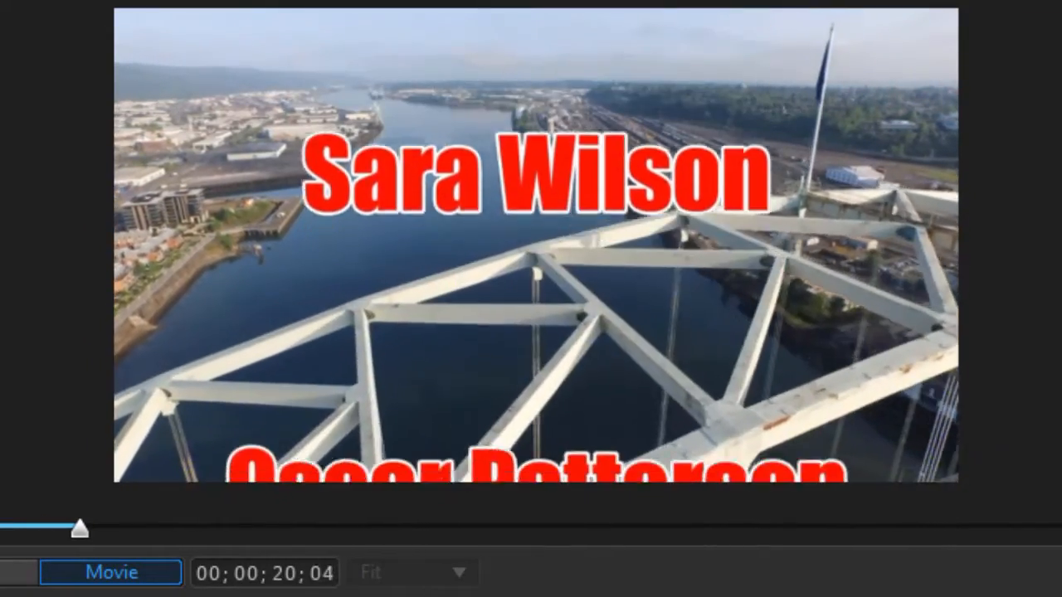
pyautogui.press('space')
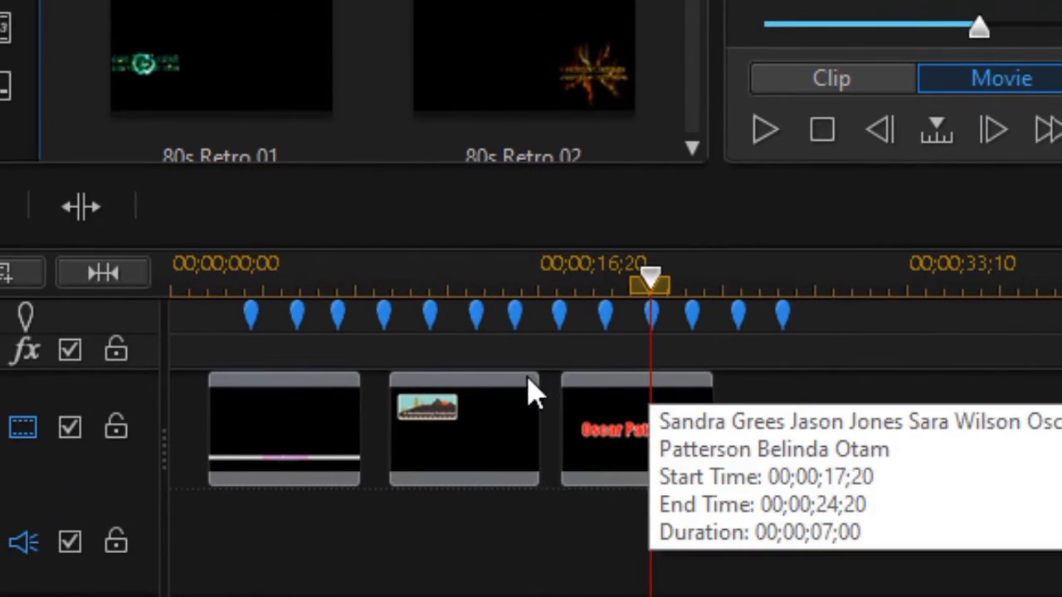
# - Jump to the beat marker near 16 seconds, open the title clip, and add a position keyframe
pyautogui.click(607, 322)
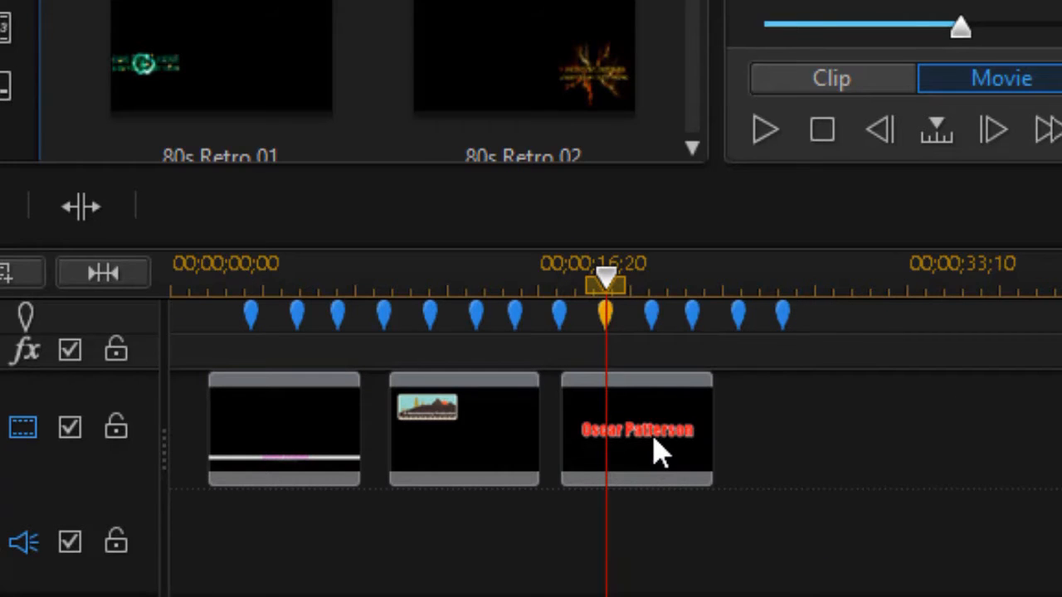
pyautogui.click(658, 451)
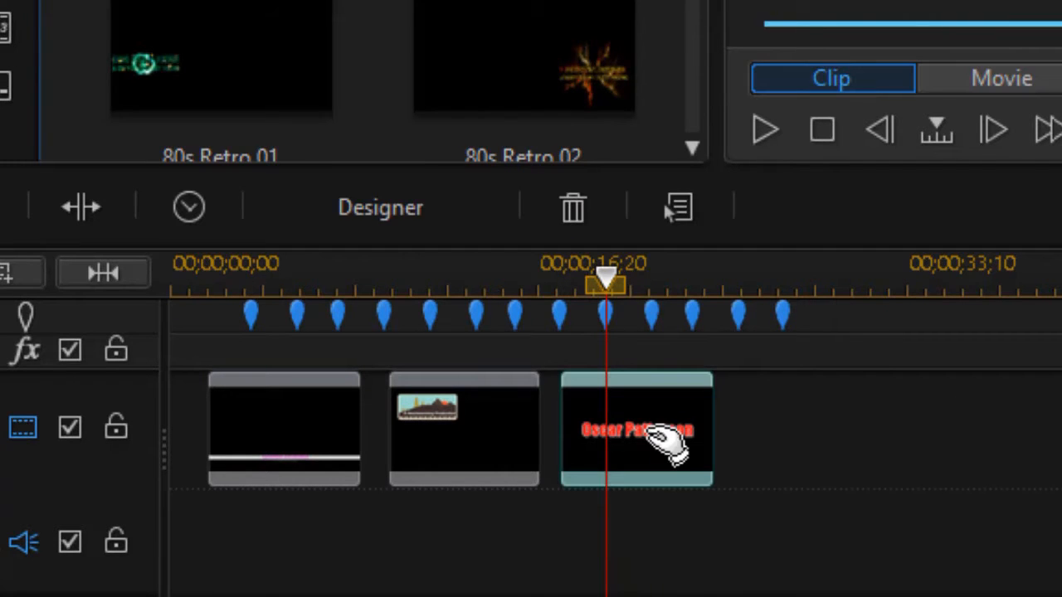
pyautogui.doubleClick(648, 437)
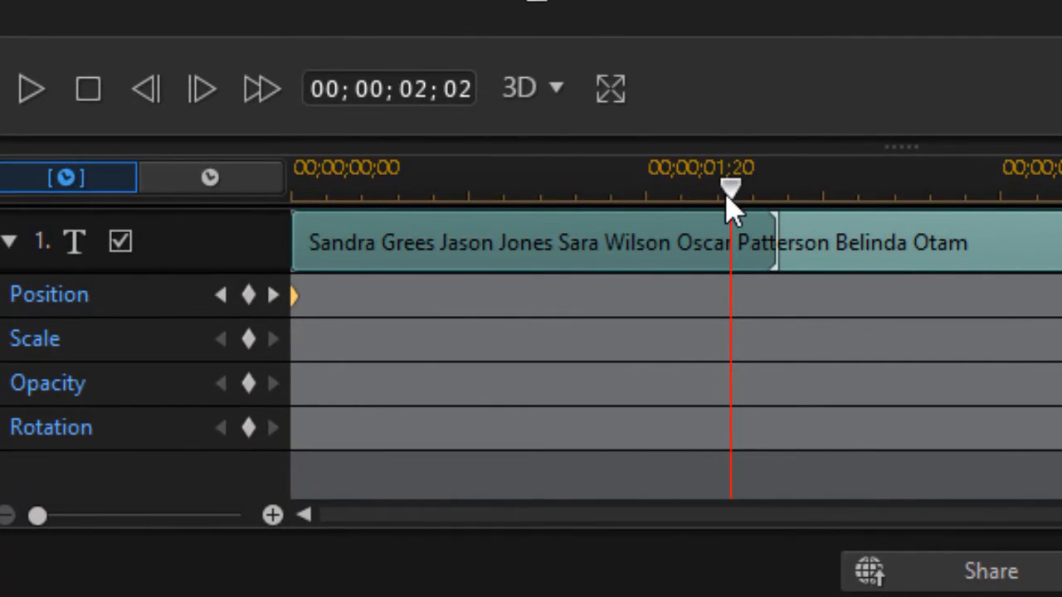
pyautogui.click(248, 297)
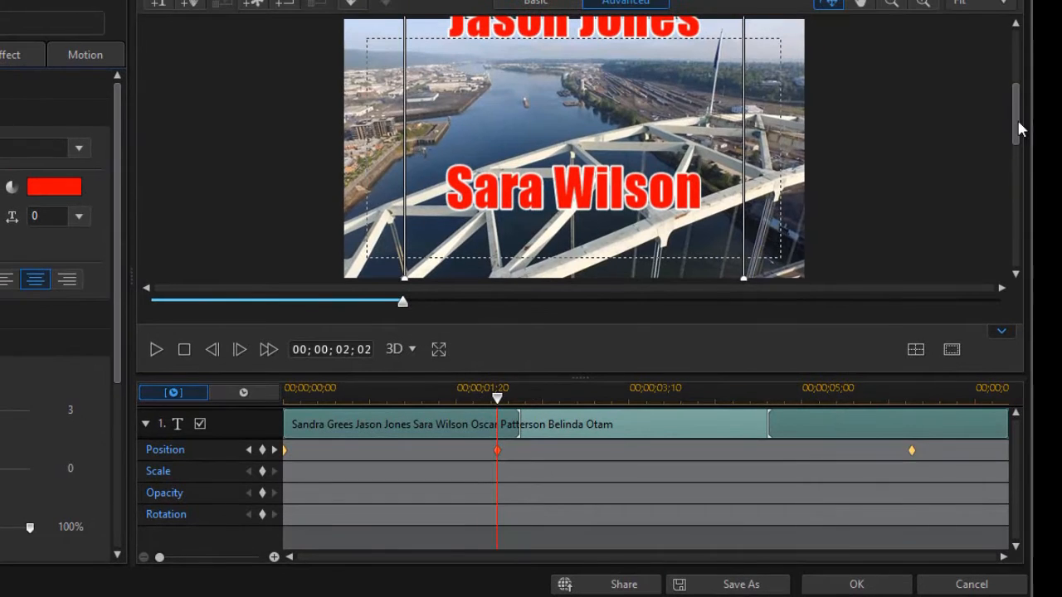
pyautogui.moveTo(1020, 128); pyautogui.dragTo(1006, 52)
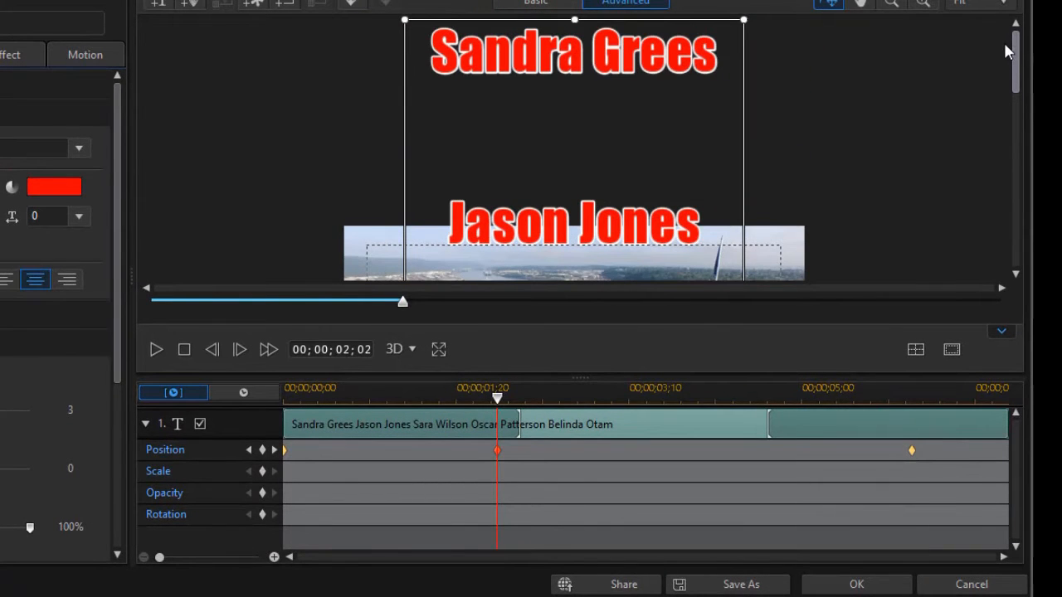
pyautogui.scroll(-3, 1001, 83)
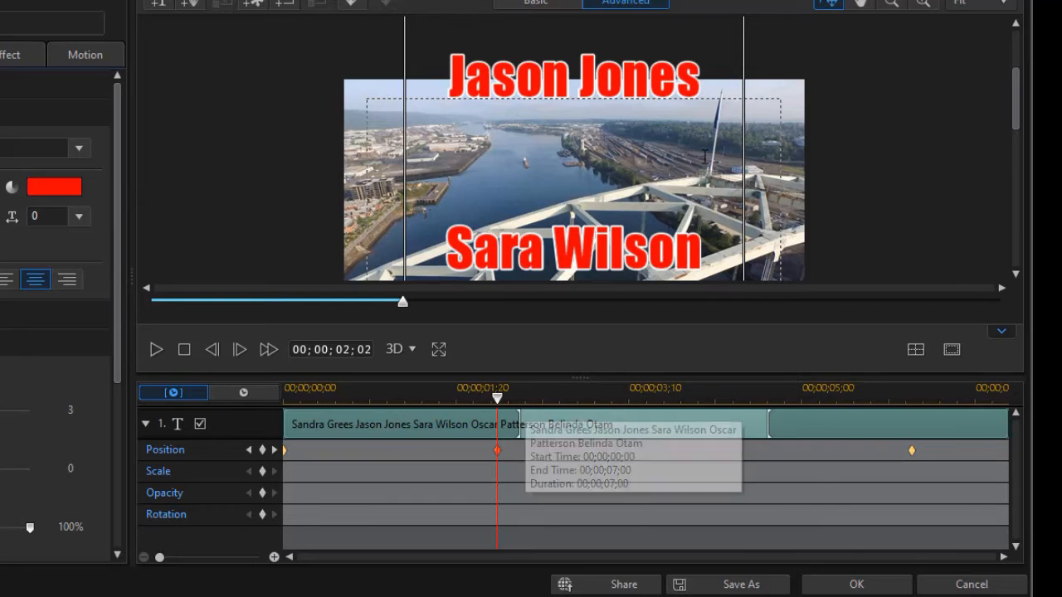
pyautogui.moveTo(744, 99); pyautogui.dragTo(744, 222)
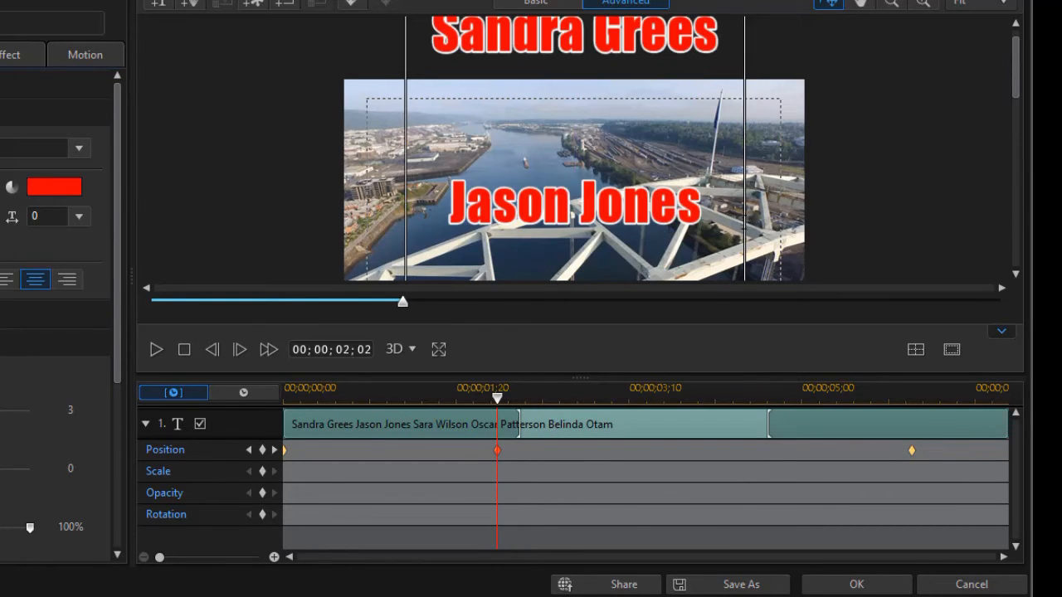
pyautogui.moveTo(1014, 96)
pyautogui.mouseDown()
pyautogui.moveTo(1012, 124)
pyautogui.moveTo(1010, 114)
pyautogui.mouseUp()
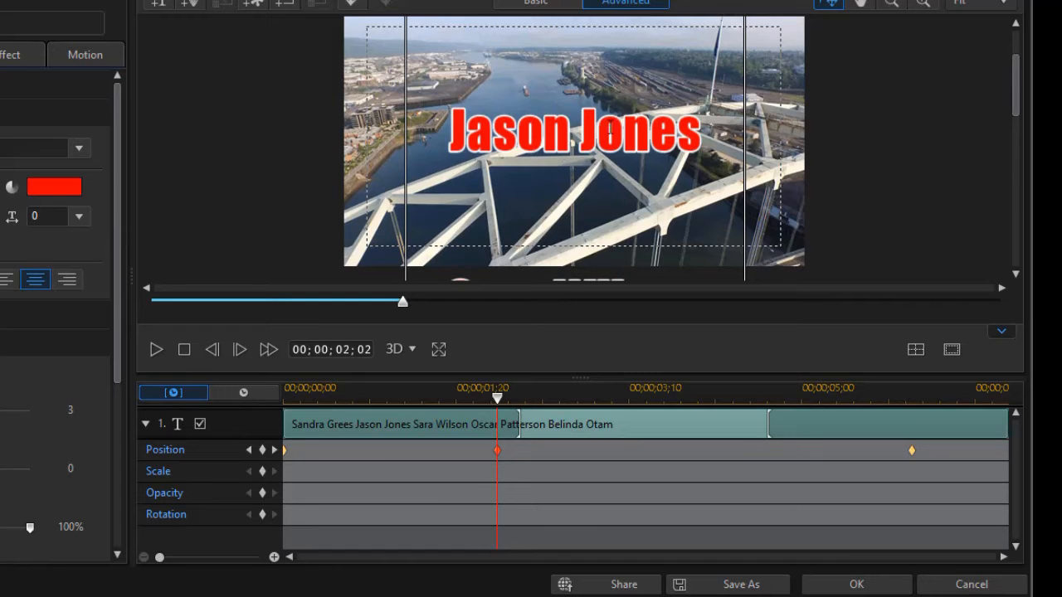
pyautogui.moveTo(1017, 98)
pyautogui.mouseDown()
pyautogui.moveTo(1005, 87)
pyautogui.moveTo(1005, 99)
pyautogui.mouseUp()
pyautogui.moveTo(745, 131); pyautogui.dragTo(743, 141)
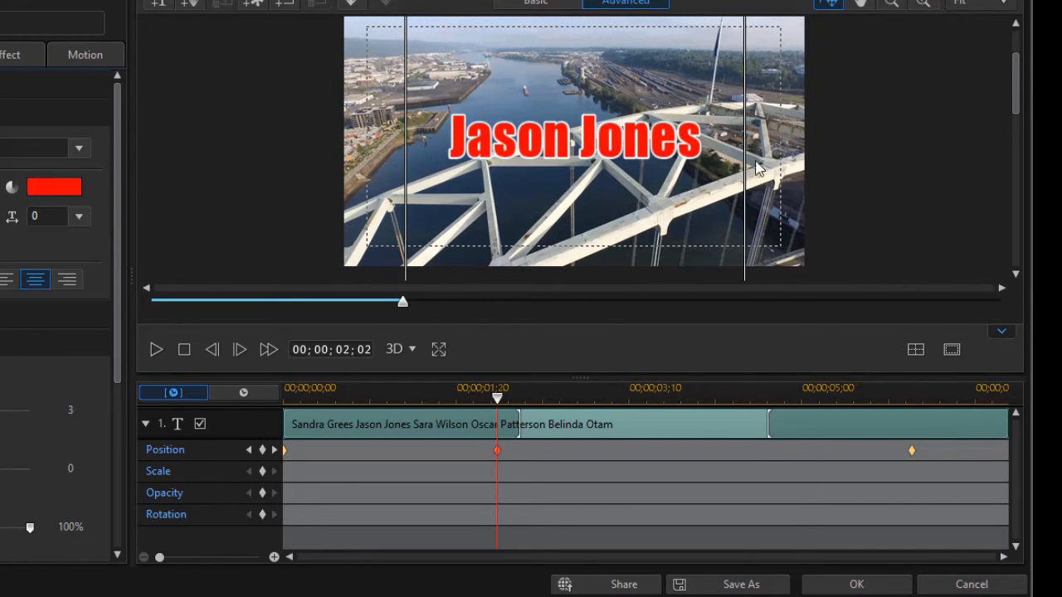
pyautogui.click(916, 350)
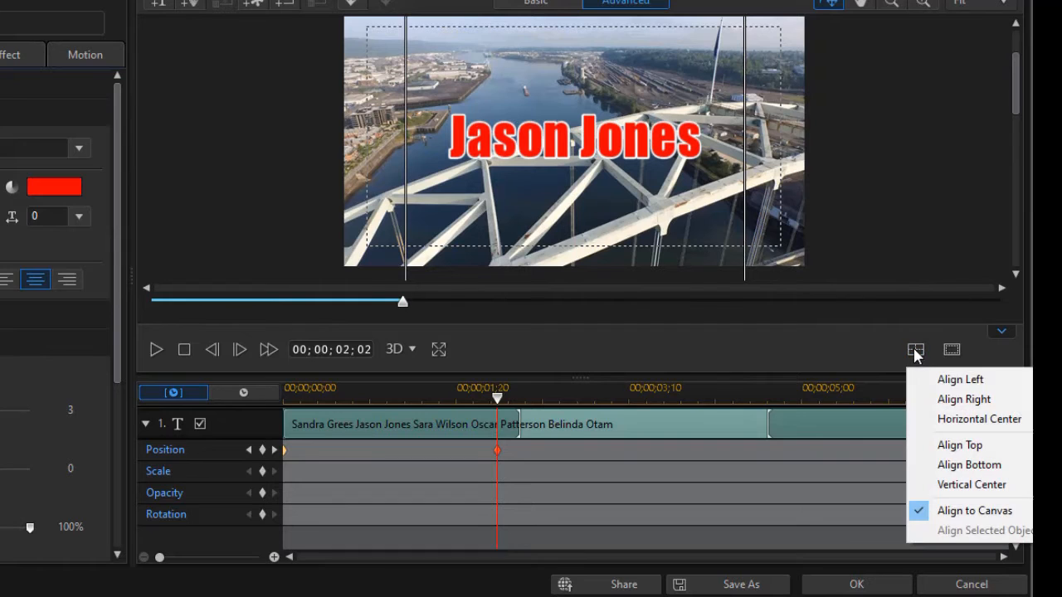
pyautogui.click(938, 420)
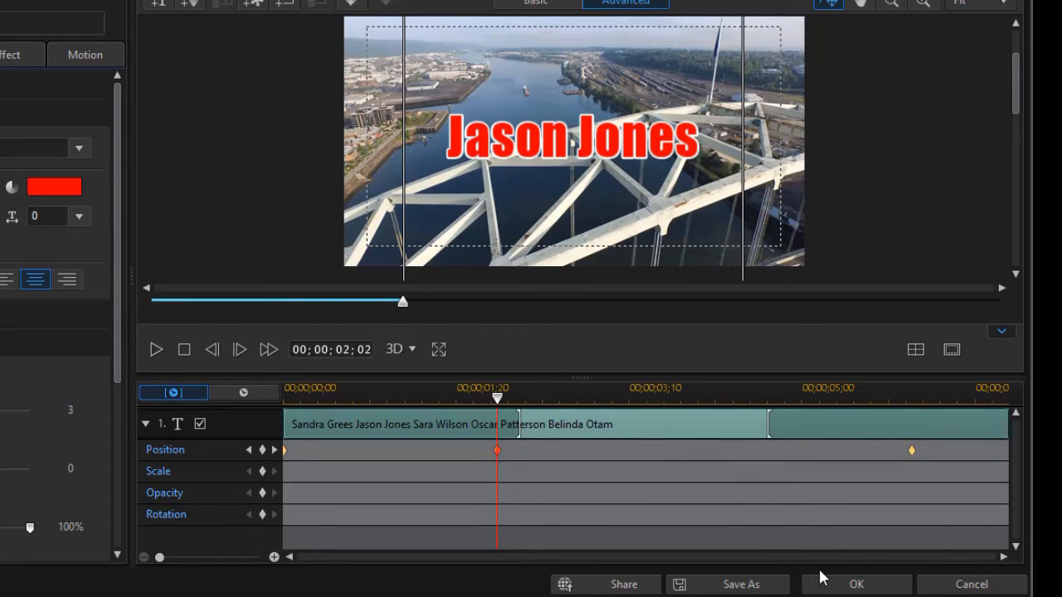
# - Return to the timeline, jump to the next beat marker, reopen the title, and add a position keyframe
pyautogui.click(854, 585)
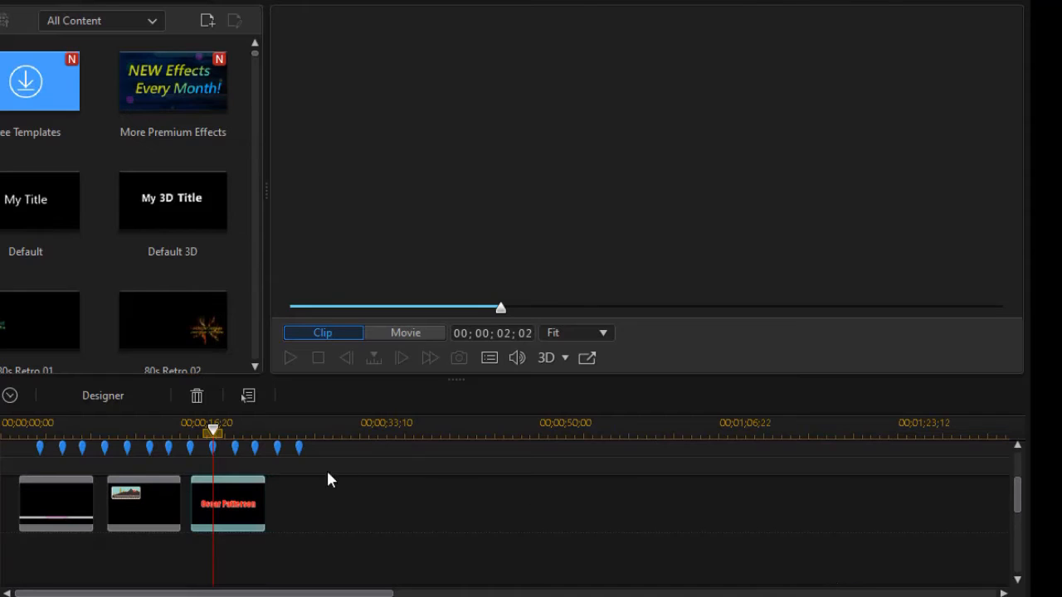
pyautogui.click(235, 448)
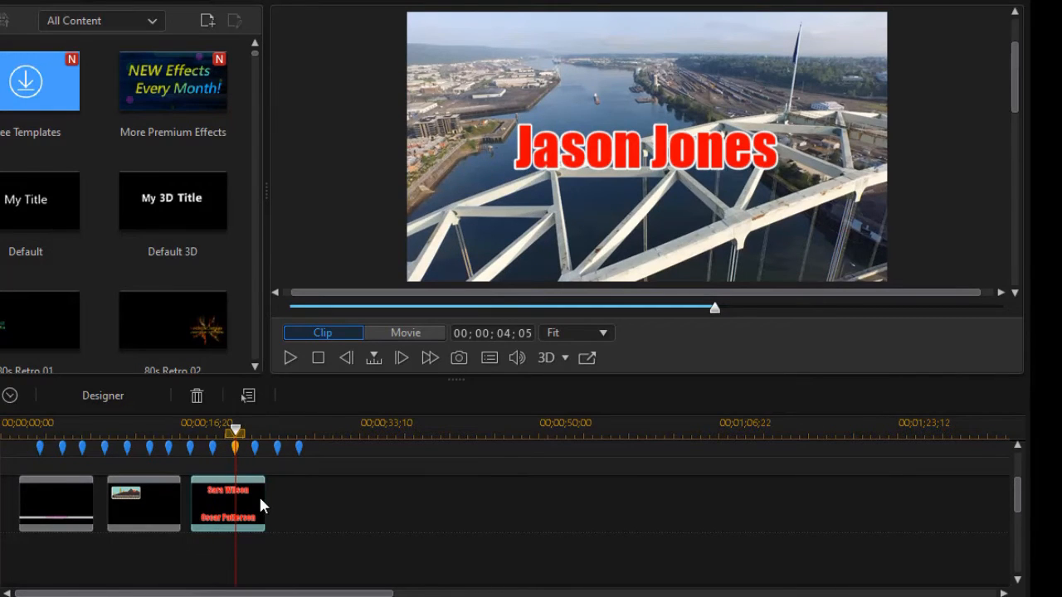
pyautogui.click(247, 520)
pyautogui.doubleClick(243, 521)
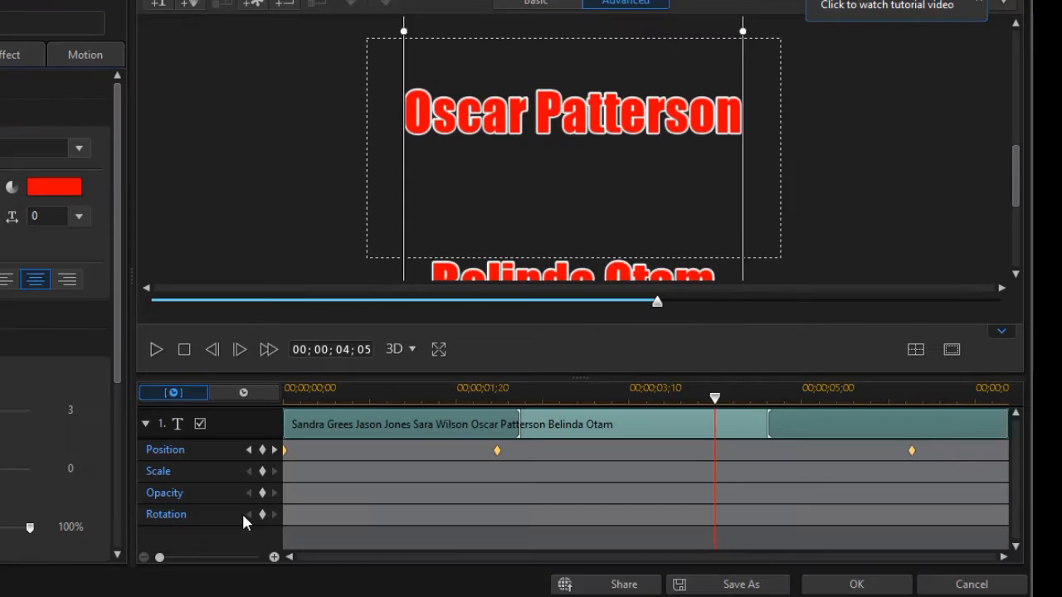
pyautogui.click(262, 450)
pyautogui.moveTo(1016, 178); pyautogui.dragTo(1012, 149)
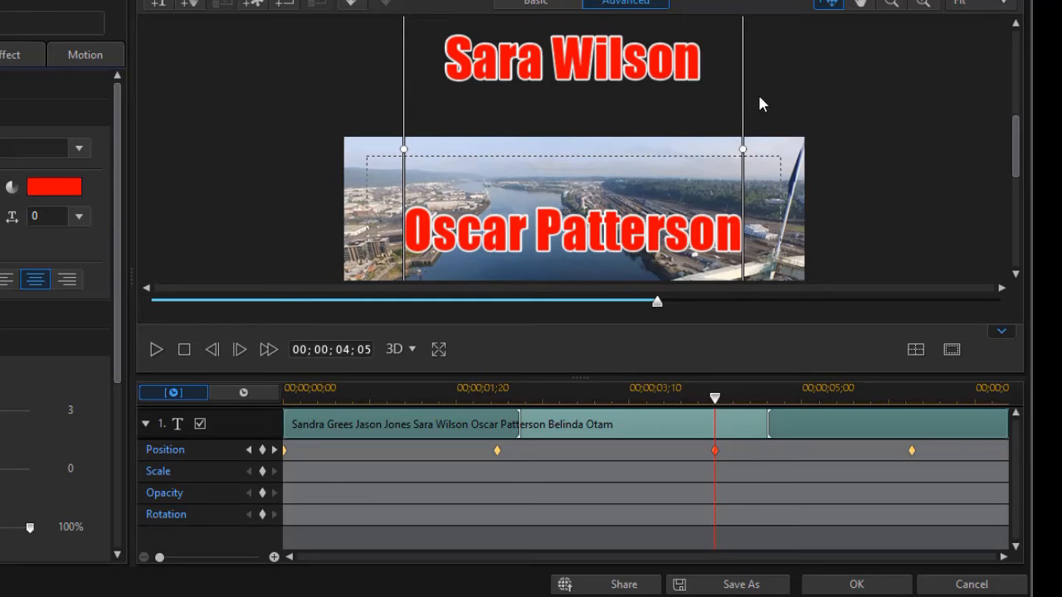
pyautogui.moveTo(745, 95); pyautogui.dragTo(749, 181)
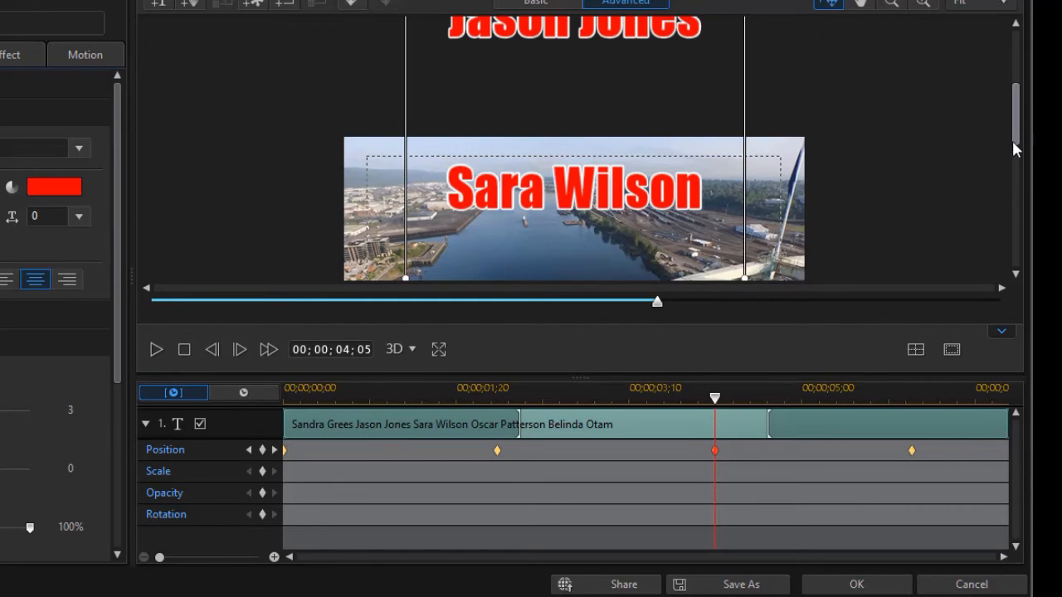
pyautogui.scroll(-4, 1013, 138)
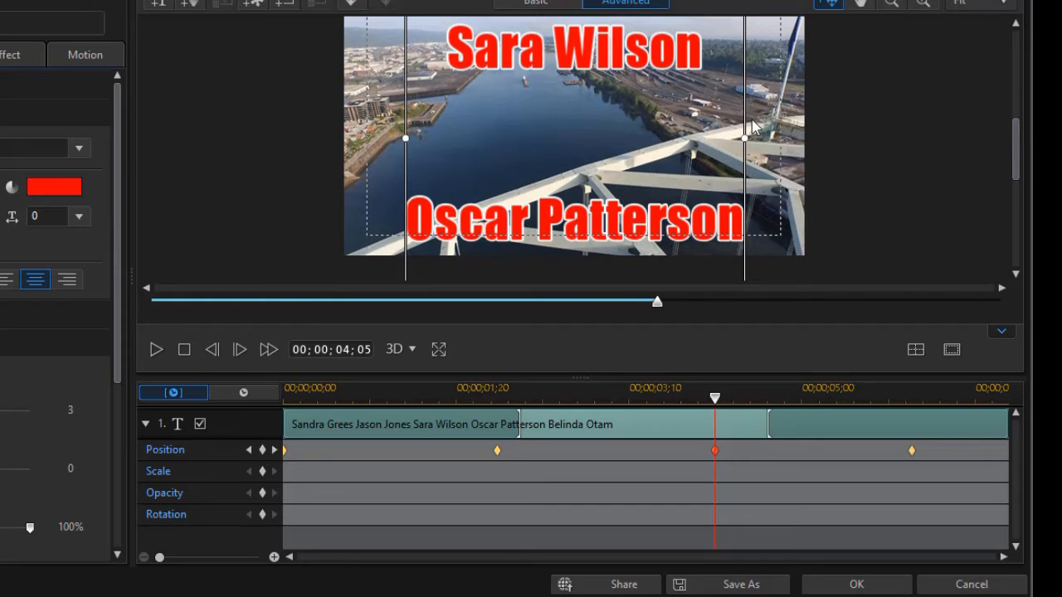
pyautogui.moveTo(746, 118); pyautogui.dragTo(744, 174)
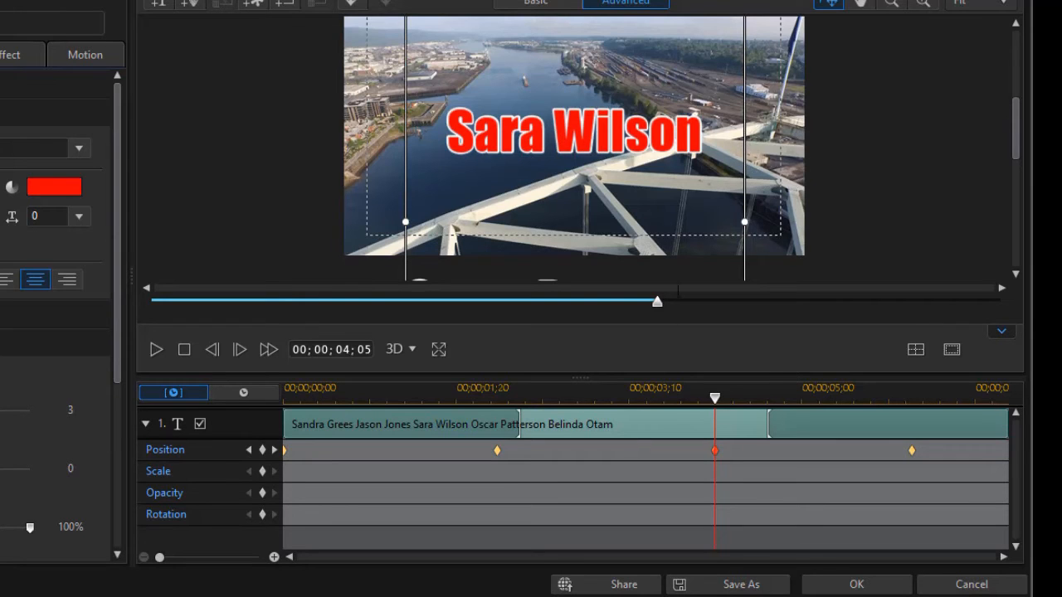
pyautogui.click(915, 351)
pyautogui.click(934, 417)
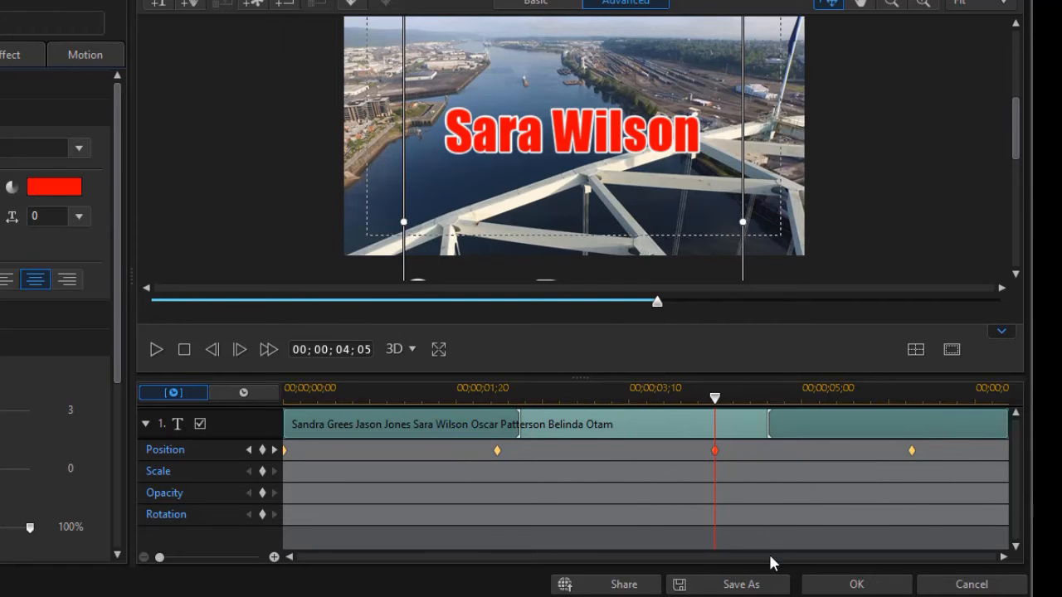
pyautogui.click(848, 585)
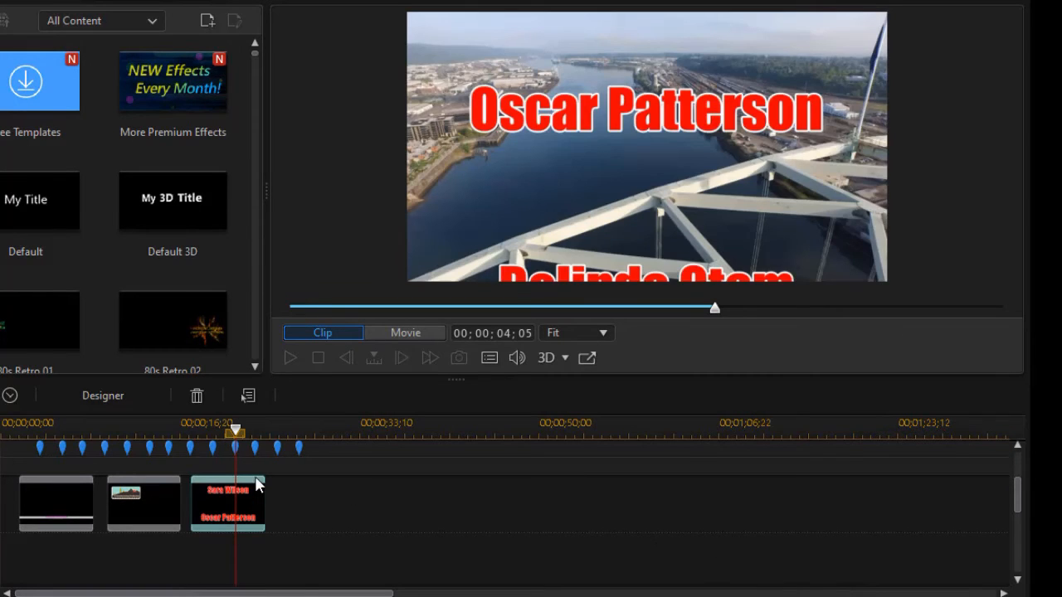
# - Jump to the 6;00 beat marker, shift the credits clip slightly earlier, and open it for editing
pyautogui.click(254, 448)
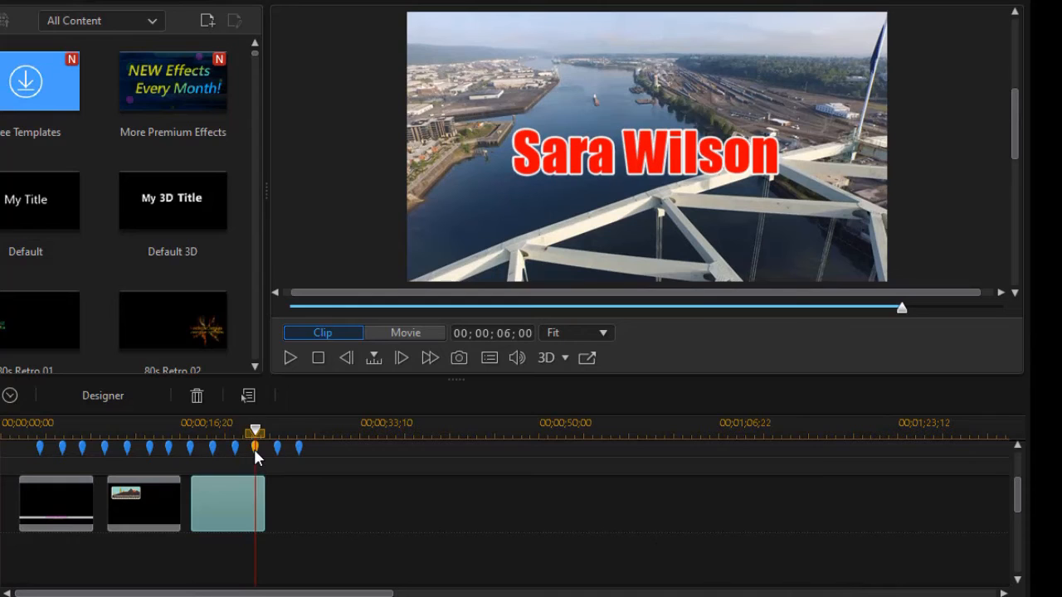
pyautogui.moveTo(240, 511); pyautogui.dragTo(234, 512)
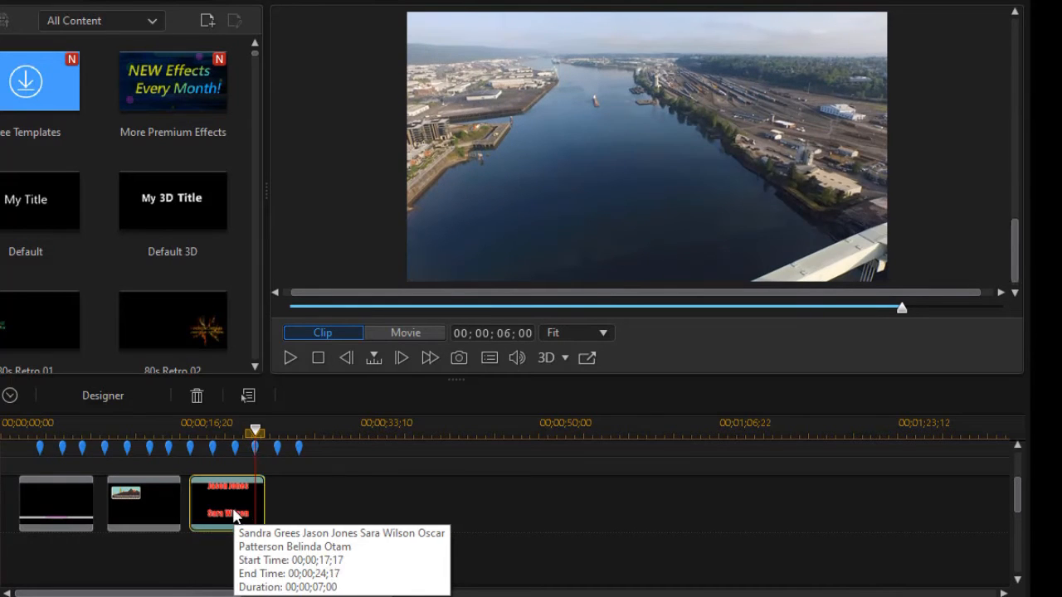
pyautogui.doubleClick(234, 512)
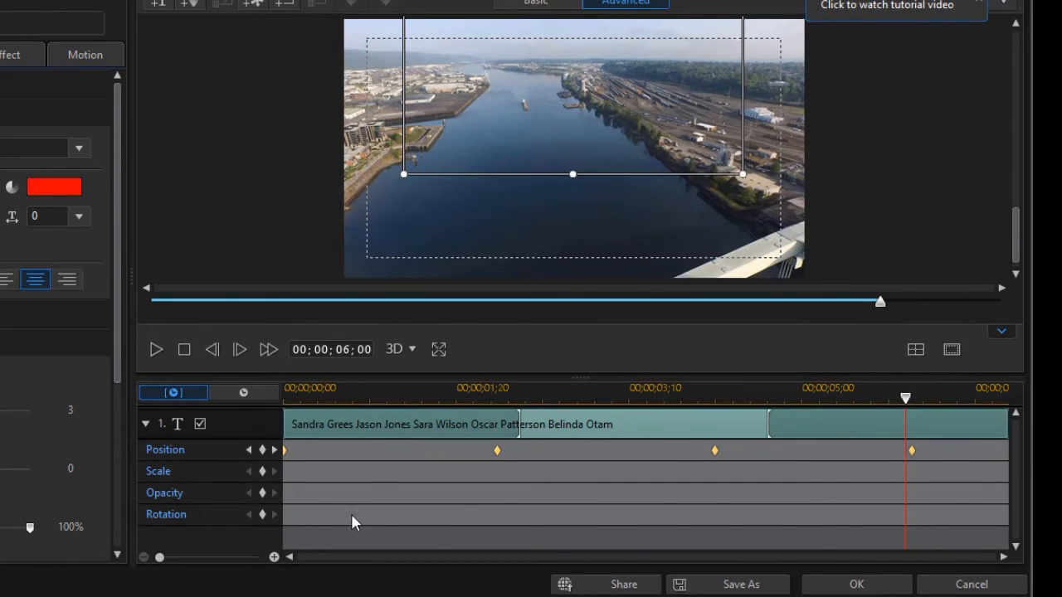
# - Add a Position keyframe at 6;00 and remove the stray keyframe at 6;02
pyautogui.click(262, 451)
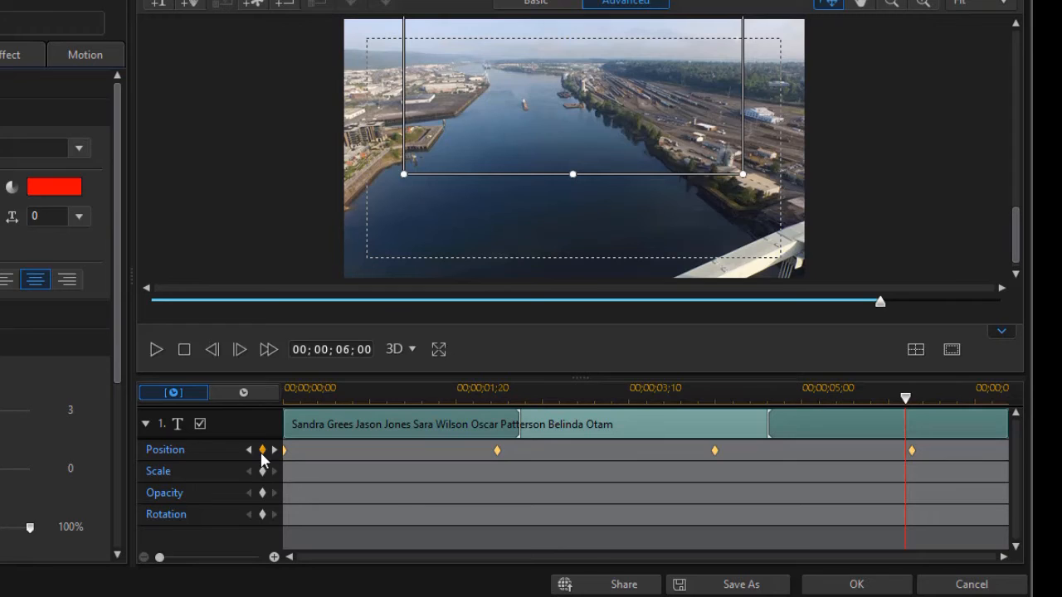
pyautogui.click(911, 453)
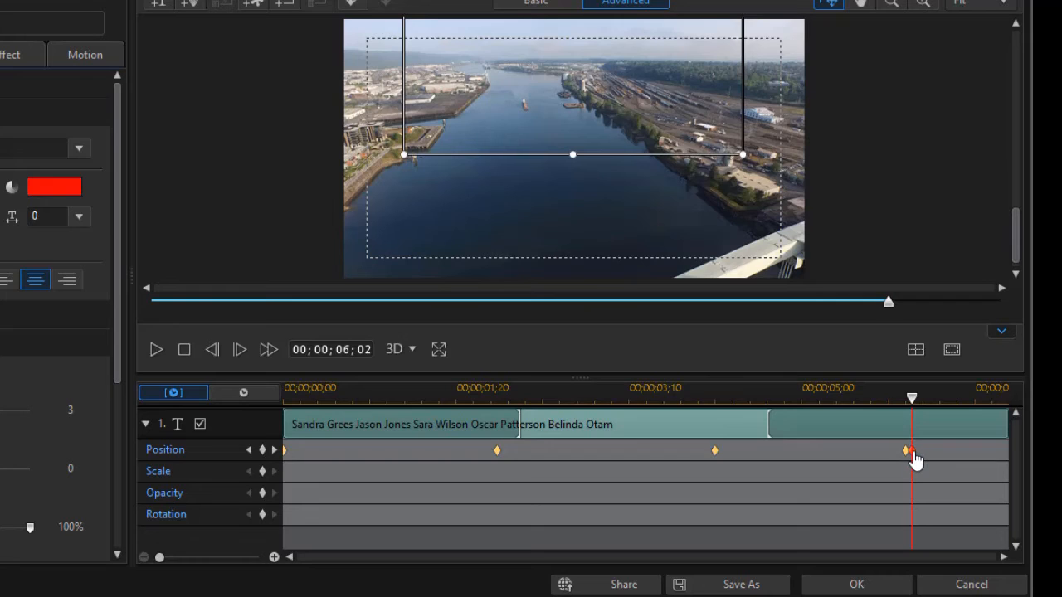
pyautogui.rightClick(913, 453)
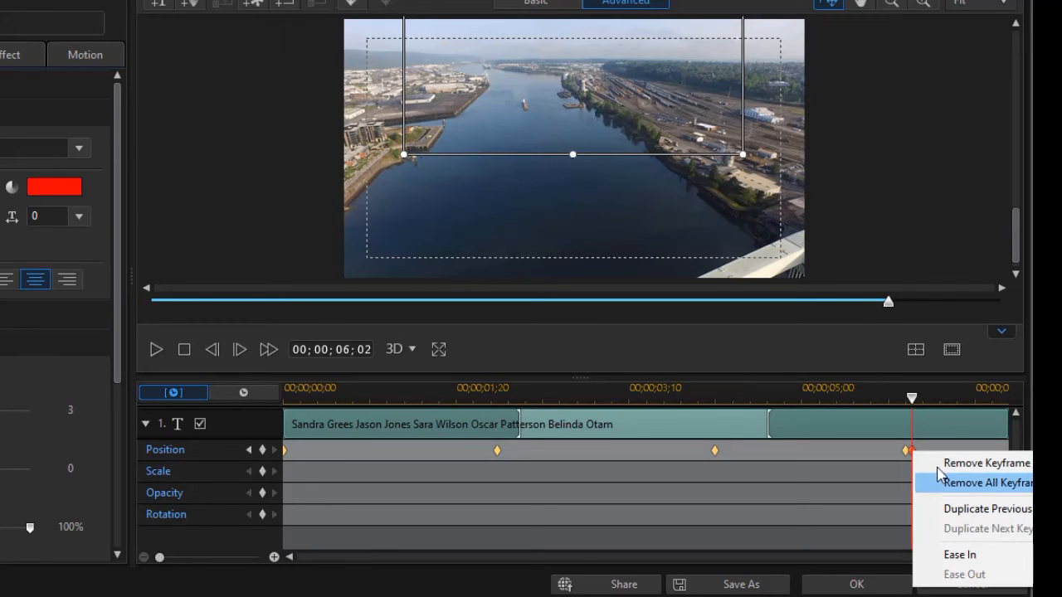
pyautogui.click(942, 466)
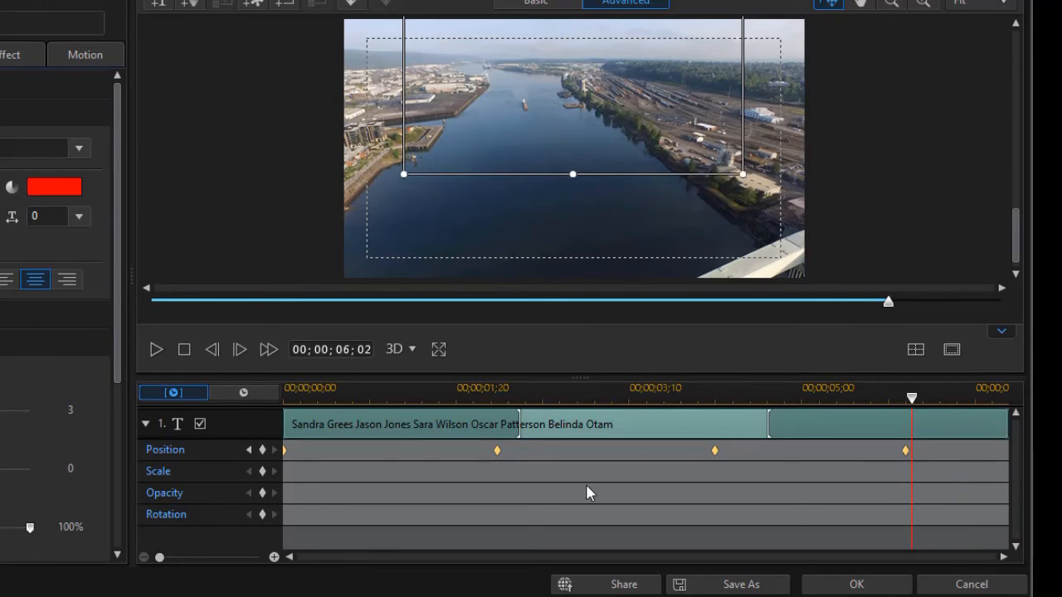
pyautogui.click(248, 449)
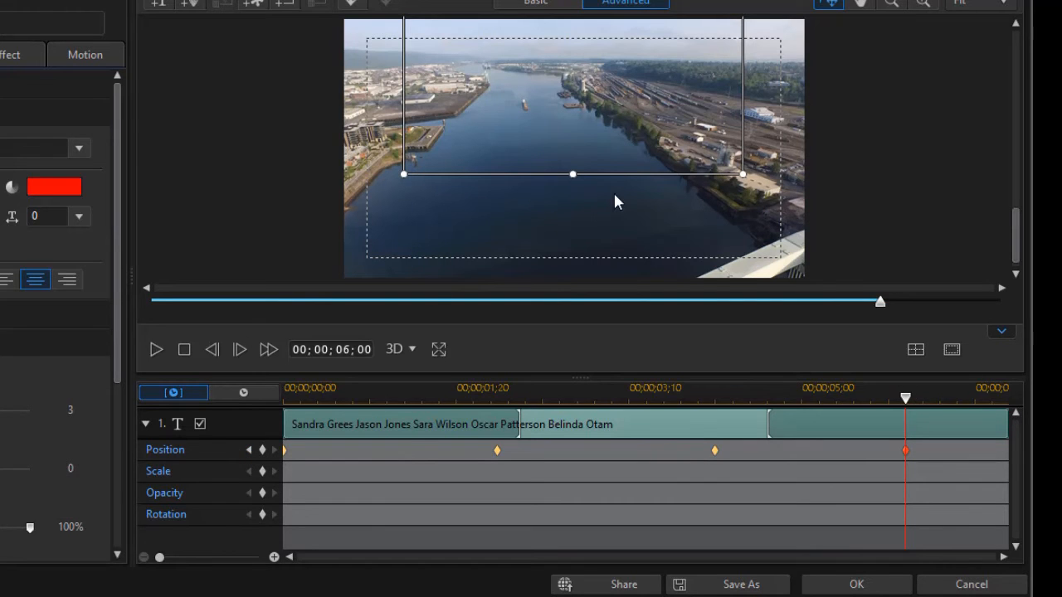
pyautogui.moveTo(1017, 238); pyautogui.dragTo(990, 157)
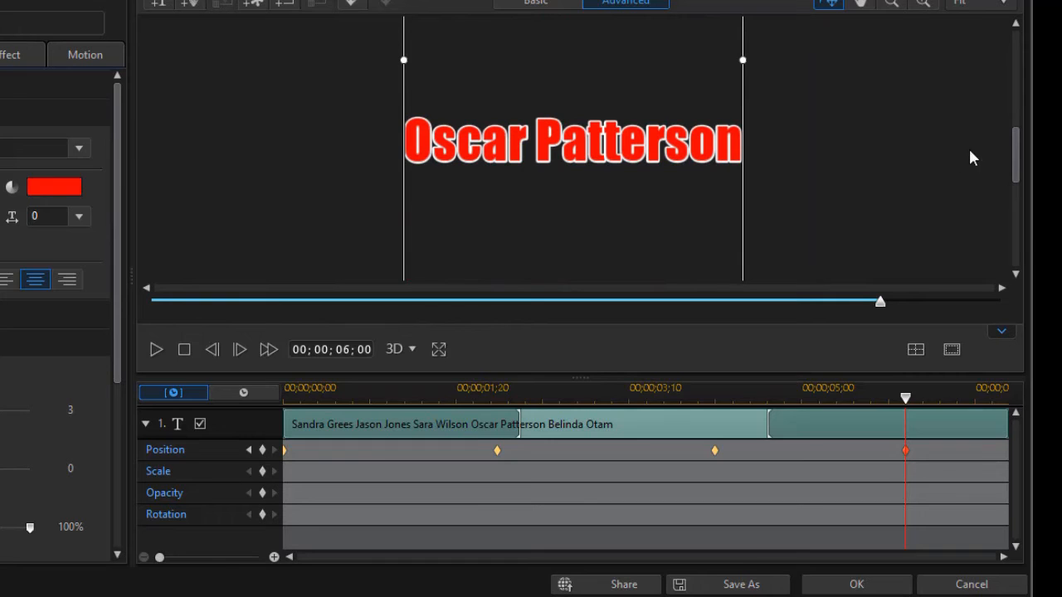
pyautogui.moveTo(1015, 155); pyautogui.dragTo(984, 137)
pyautogui.moveTo(743, 178); pyautogui.dragTo(742, 206)
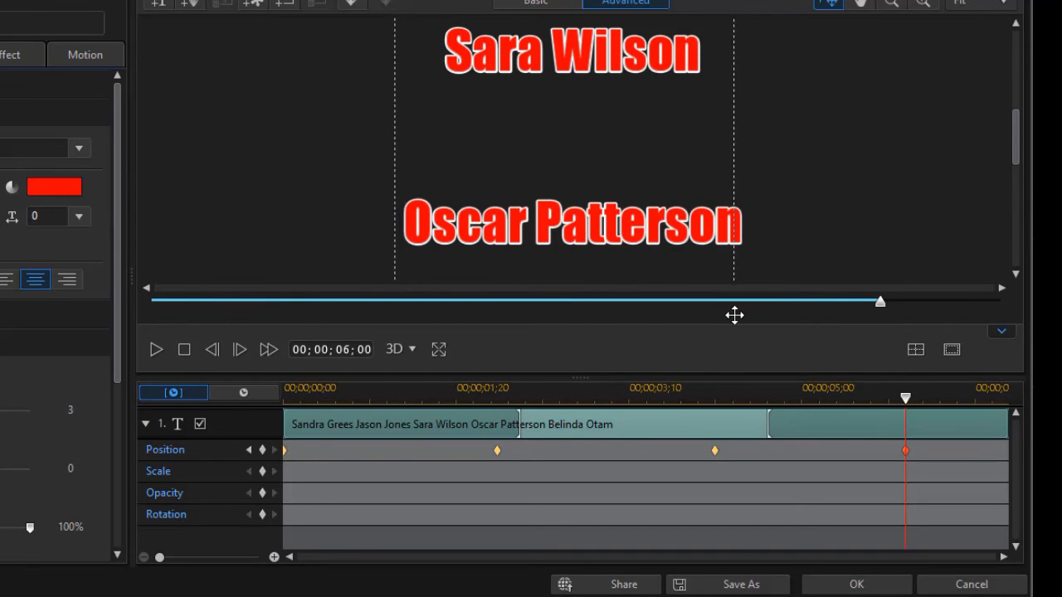
pyautogui.scroll(2, 901, 261)
pyautogui.moveTo(1012, 131); pyautogui.dragTo(999, 163)
pyautogui.scroll(-1, 767, 163)
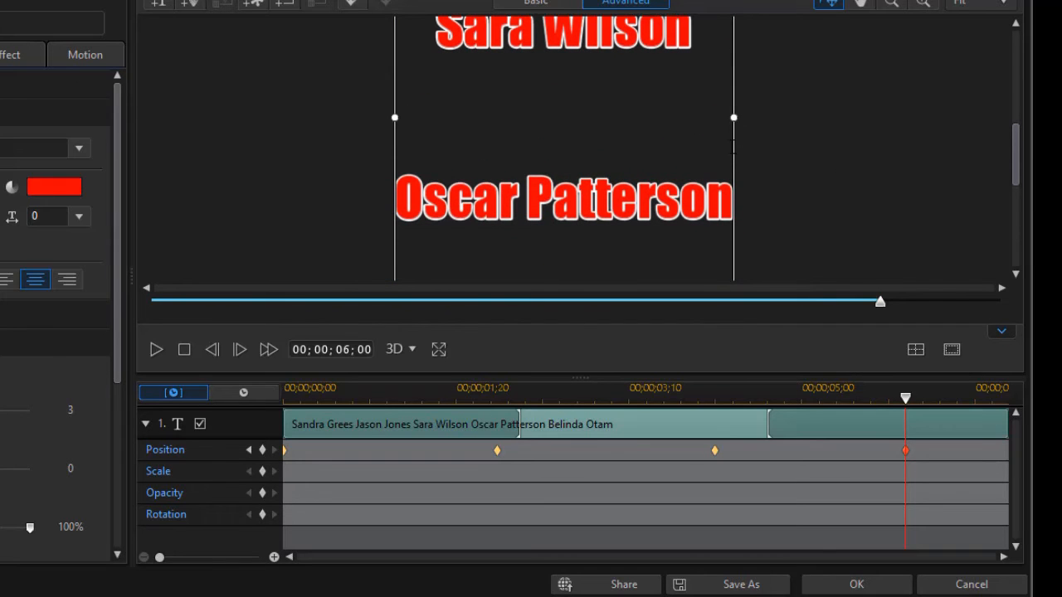
pyautogui.scroll(5, 734, 270)
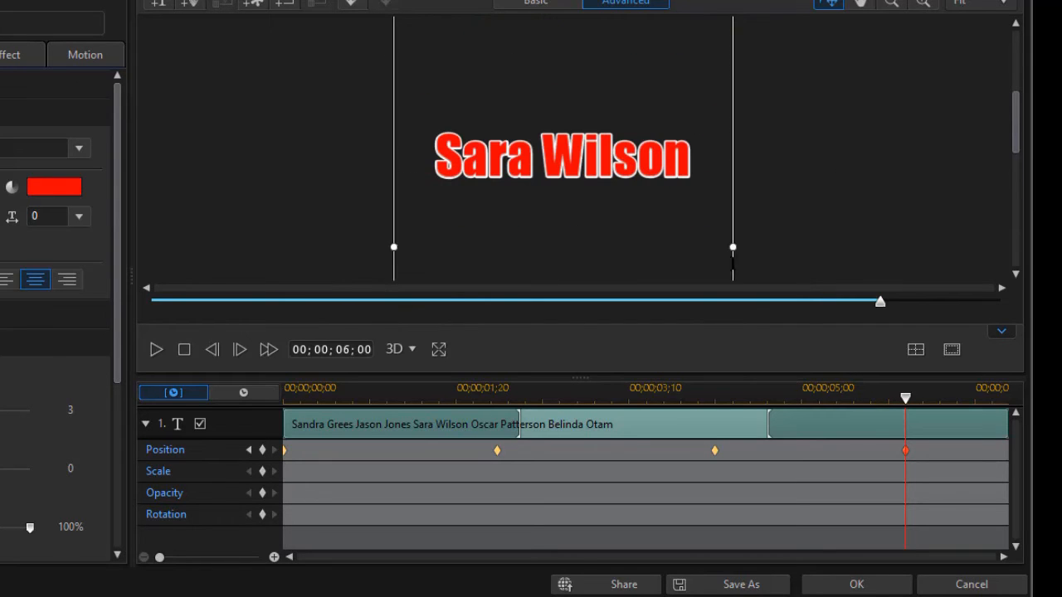
pyautogui.moveTo(1016, 103); pyautogui.dragTo(1023, 199)
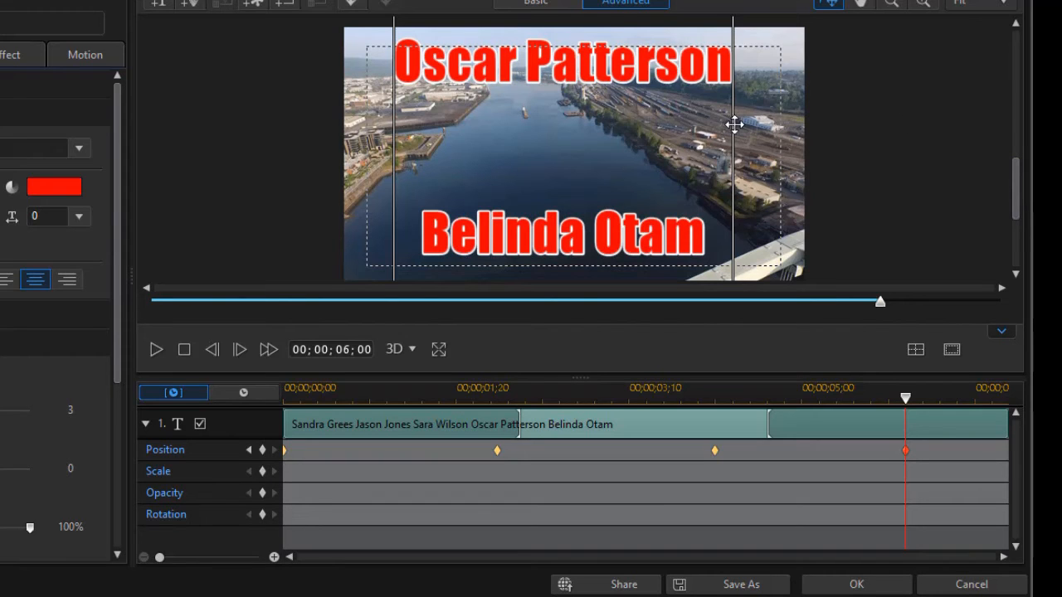
pyautogui.scroll(2, 730, 179)
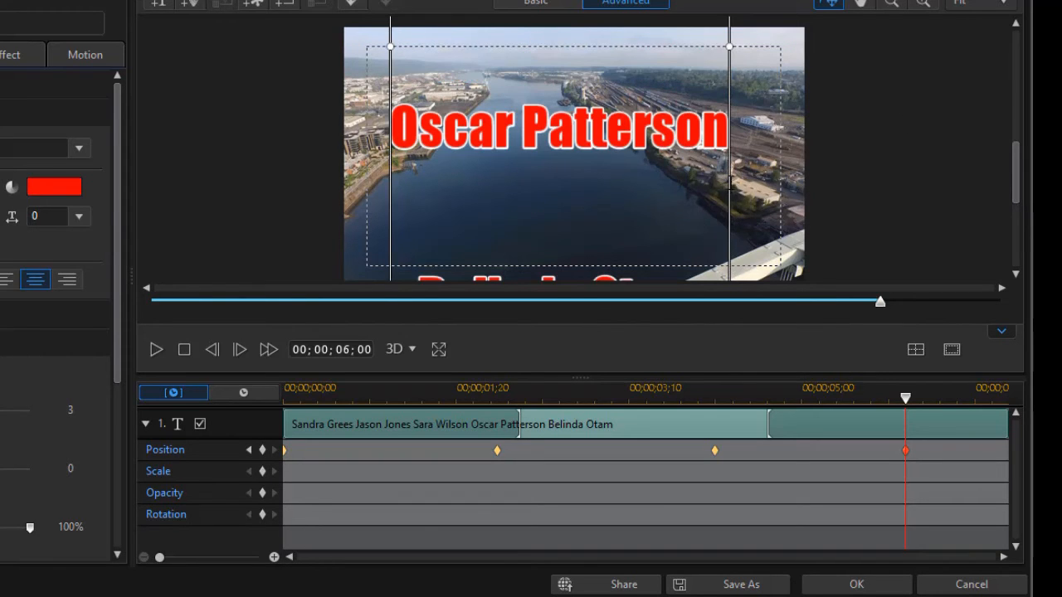
pyautogui.scroll(1, 733, 210)
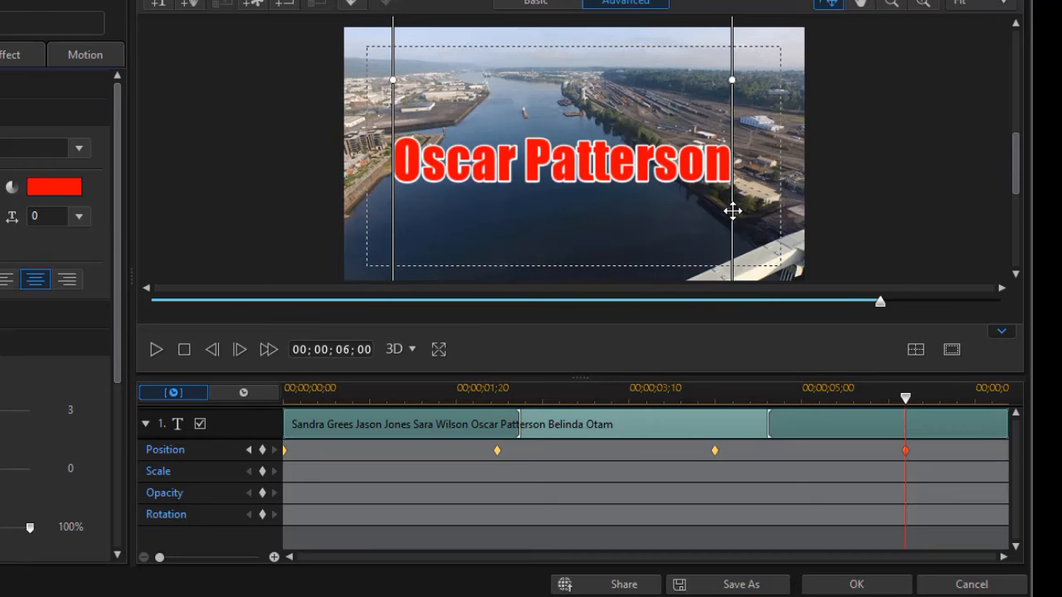
pyautogui.click(916, 350)
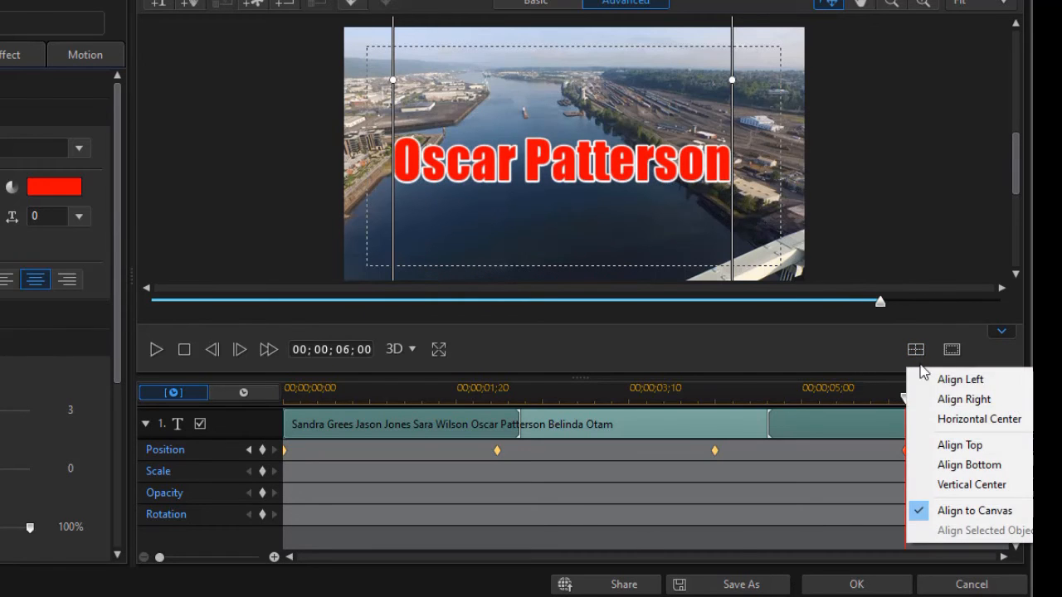
pyautogui.click(942, 421)
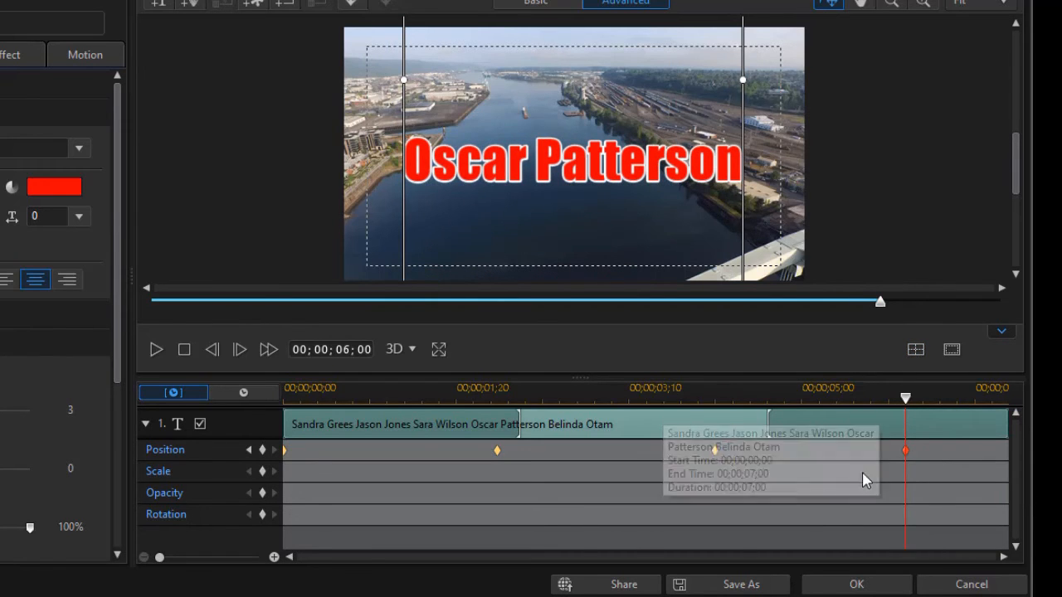
pyautogui.click(874, 588)
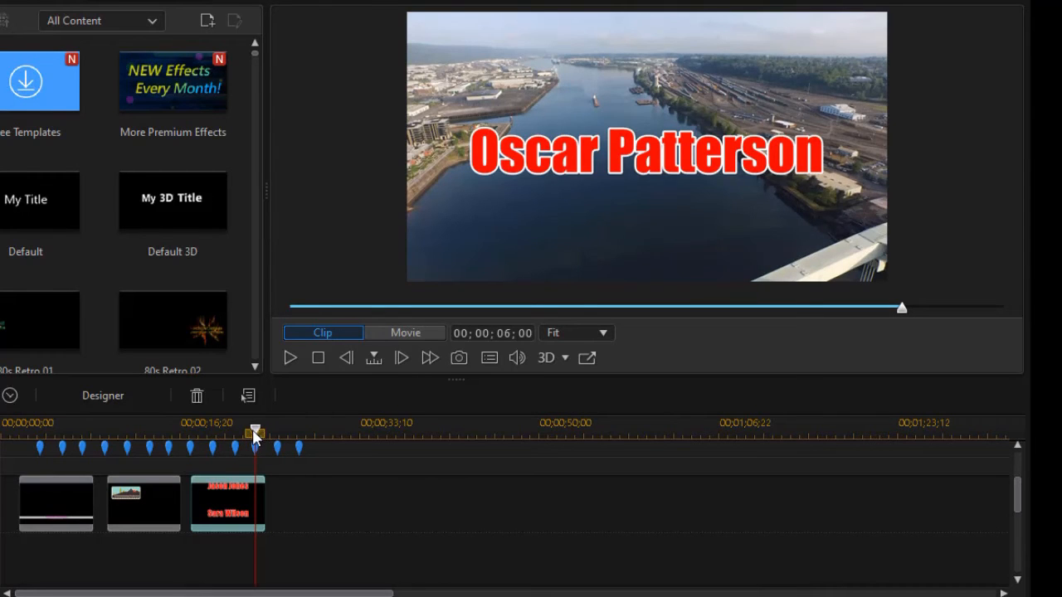
pyautogui.moveTo(256, 432); pyautogui.dragTo(170, 453)
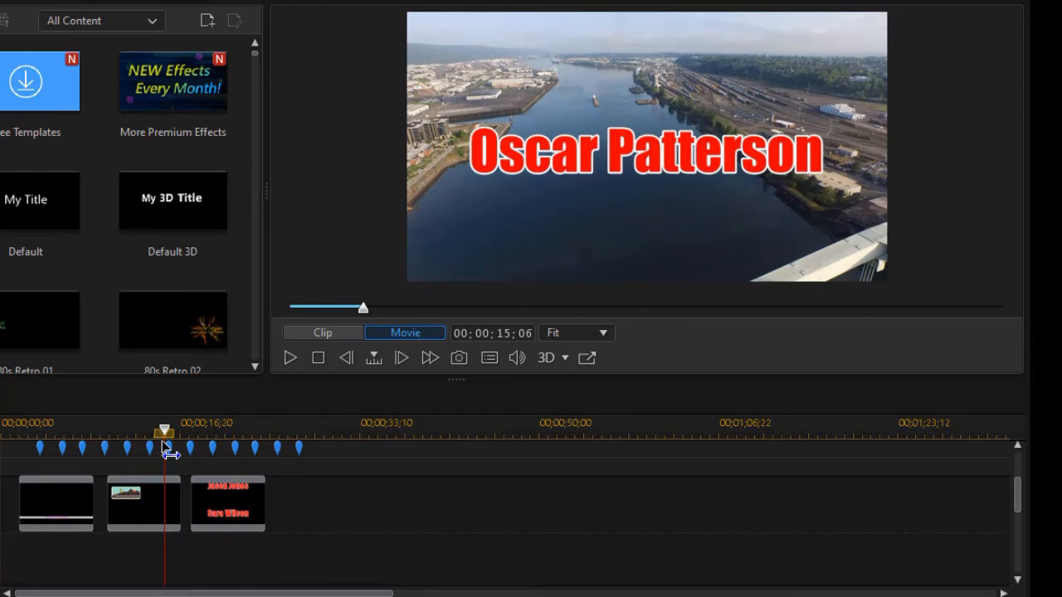
pyautogui.click(166, 502)
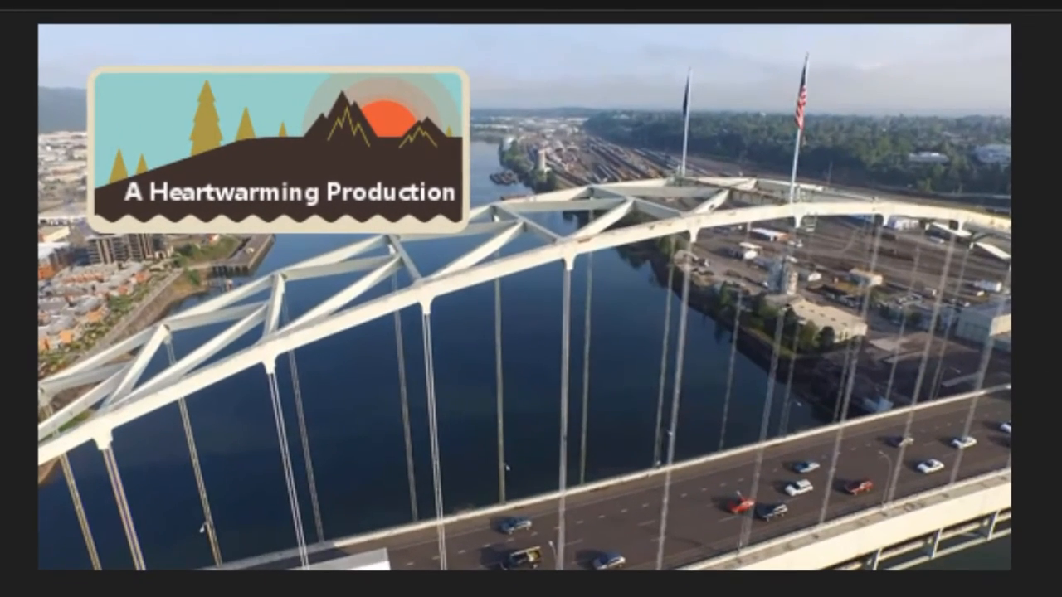
pyautogui.press('space')
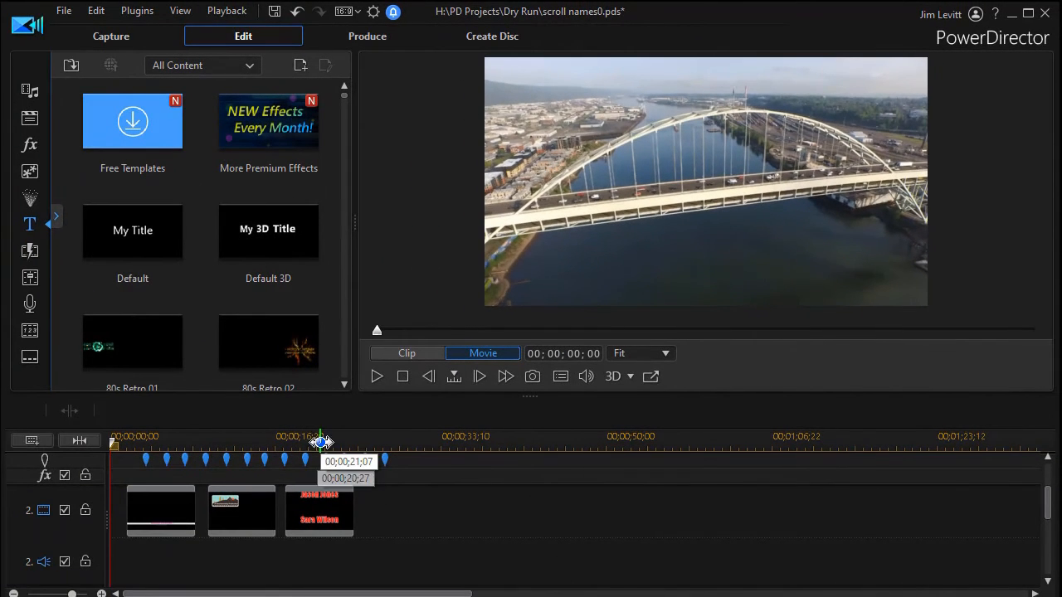
# - Check the credits at 21;02, then move the beat marker near 15;18 earlier to 14;16
pyautogui.click(319, 436)
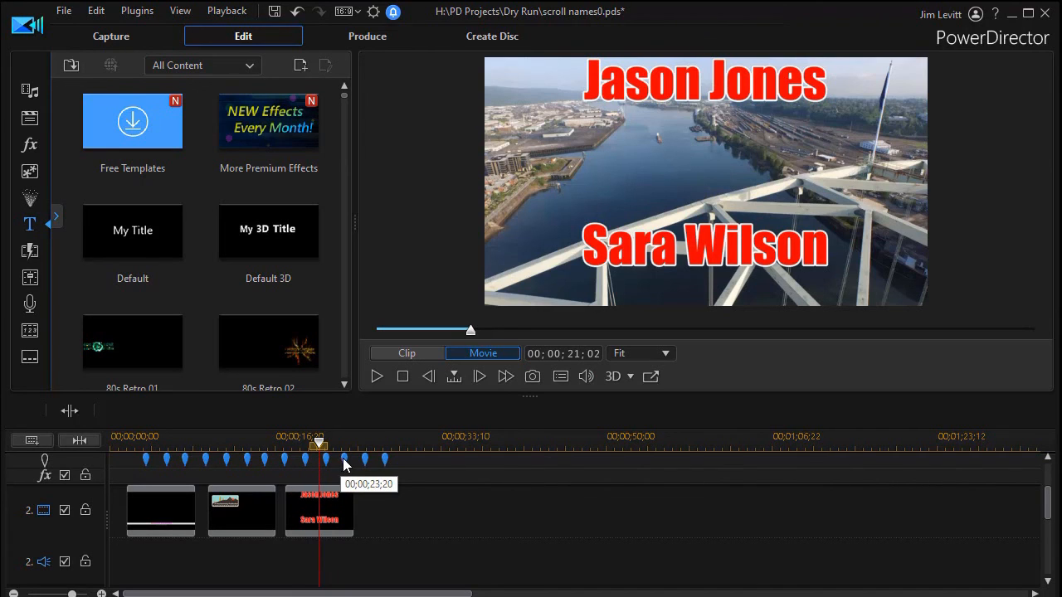
pyautogui.moveTo(265, 459); pyautogui.dragTo(254, 451)
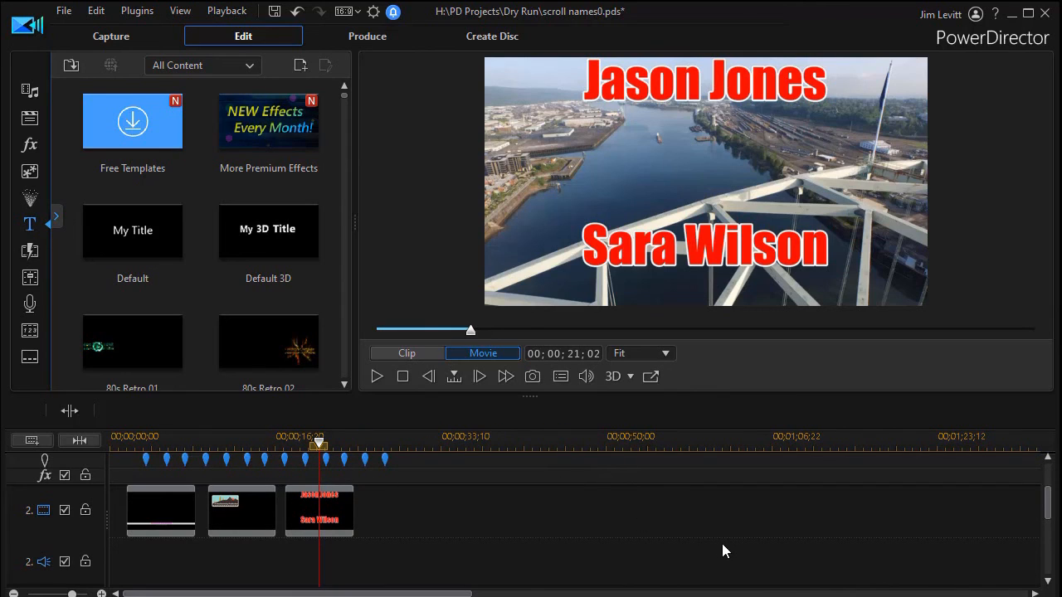